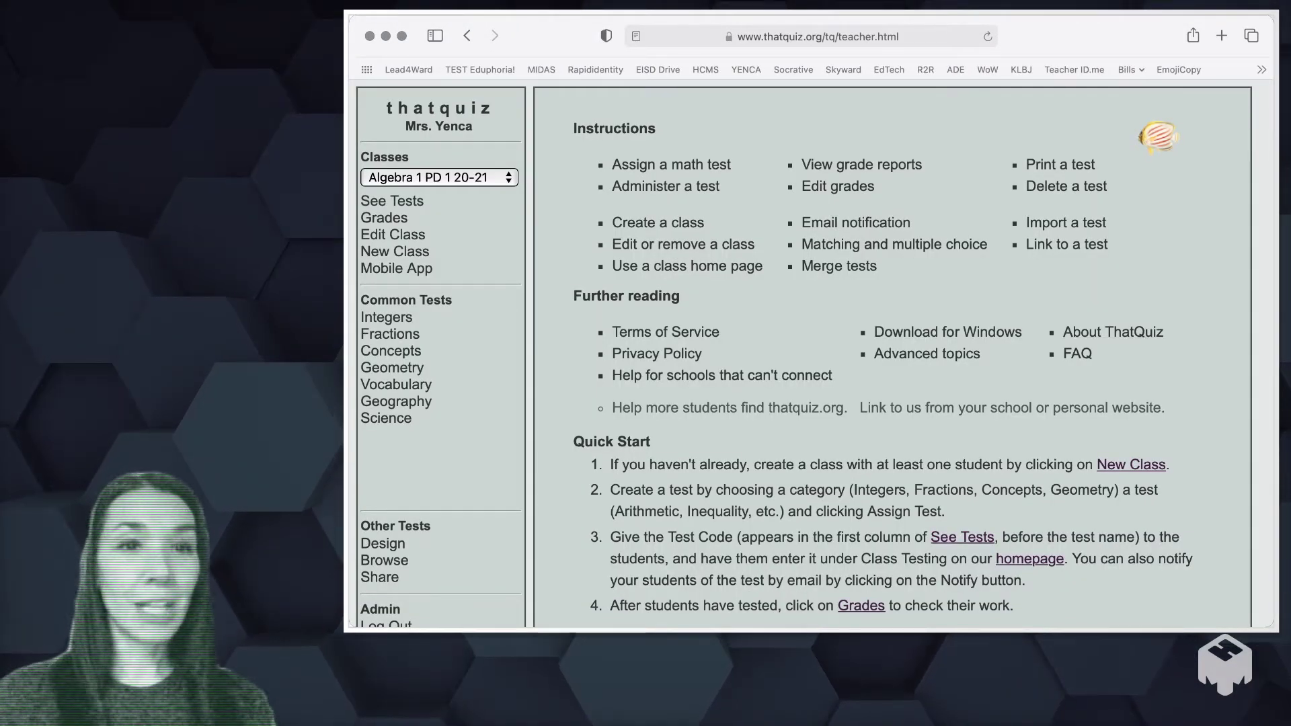
Register a class named Sample with one student's first name and last initial, and allow students to review their grades.
click(394, 251)
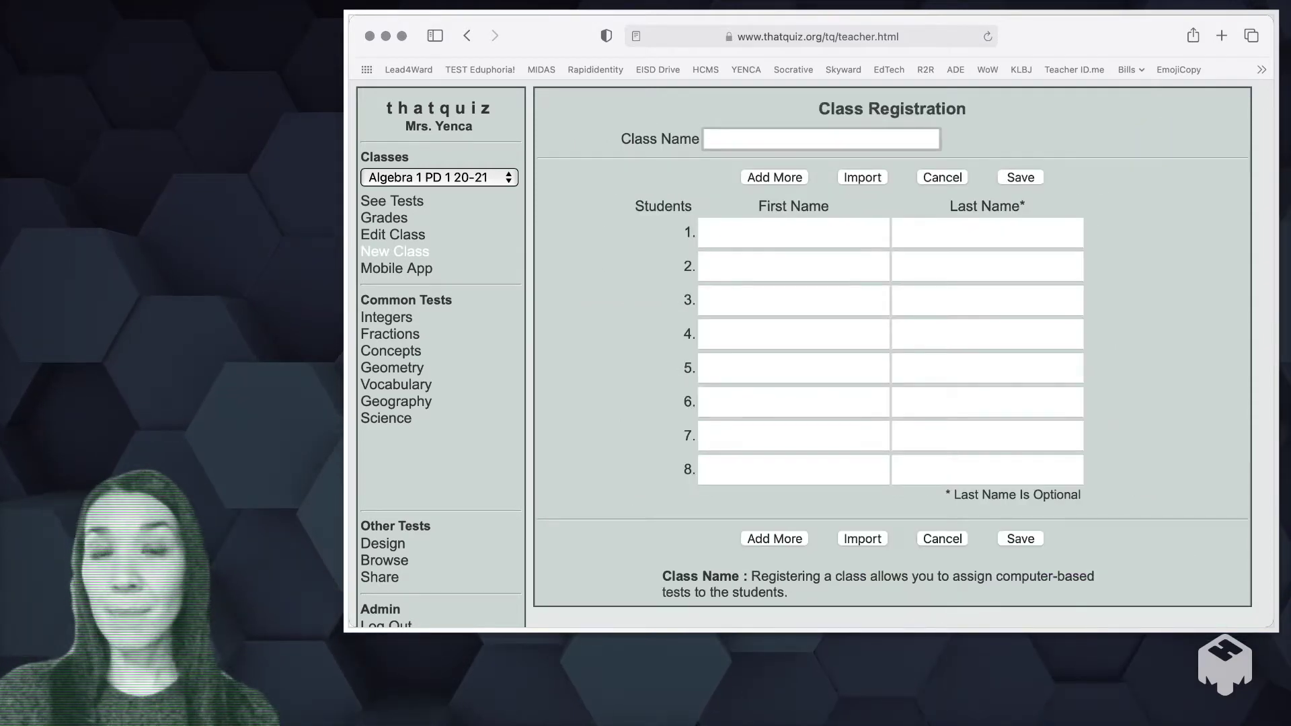
text(Sample)
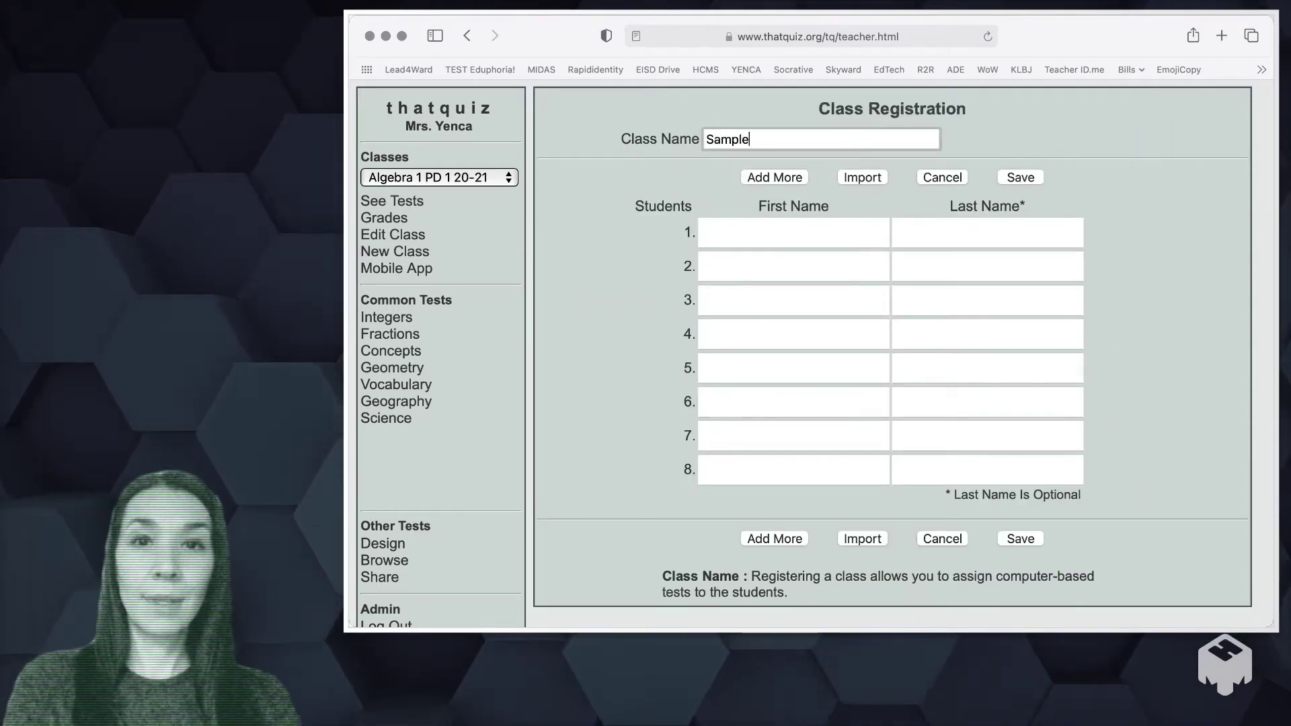
click(704, 233)
text(Cath)
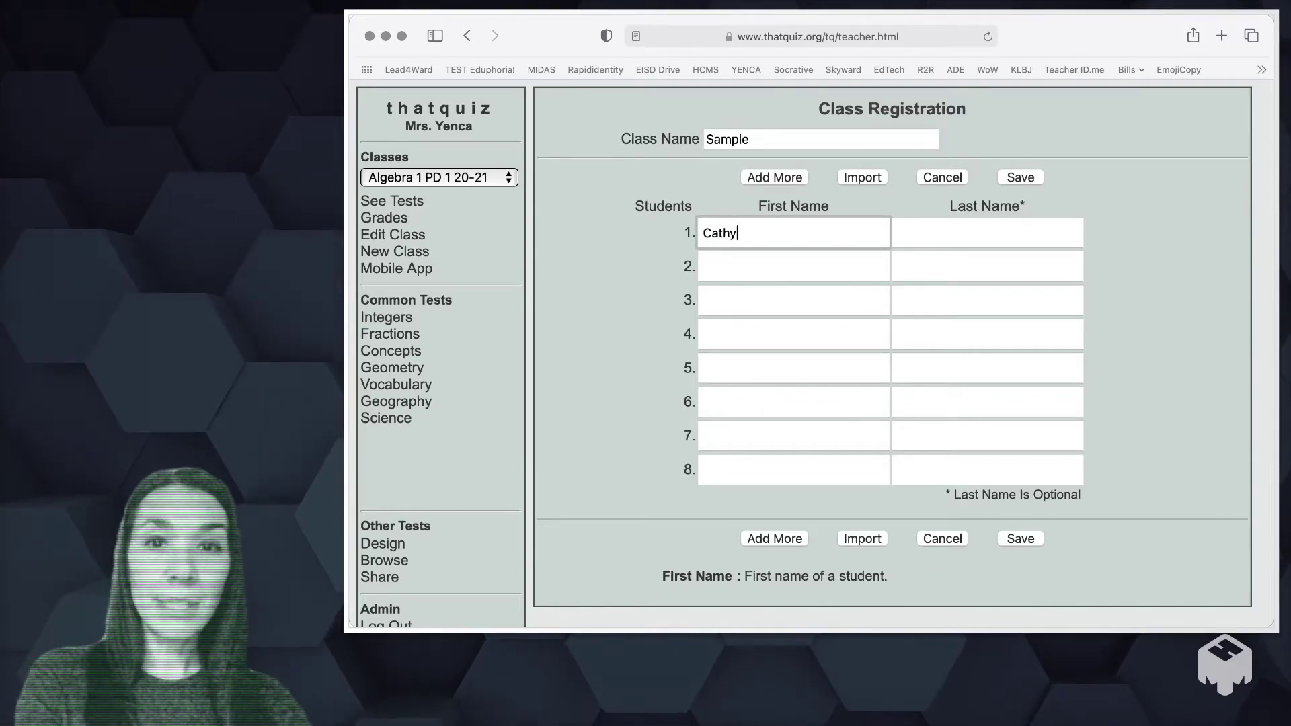
text(y)
key(Tab)
text(Y.)
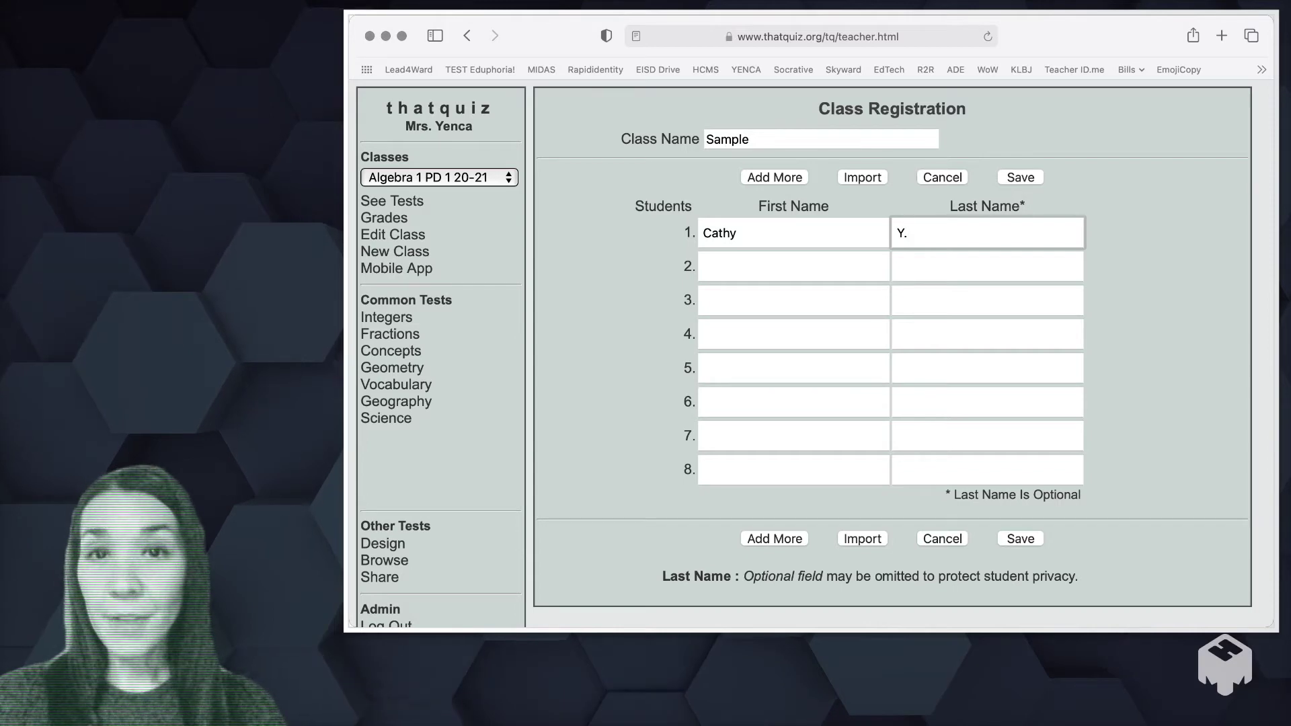
key(Return)
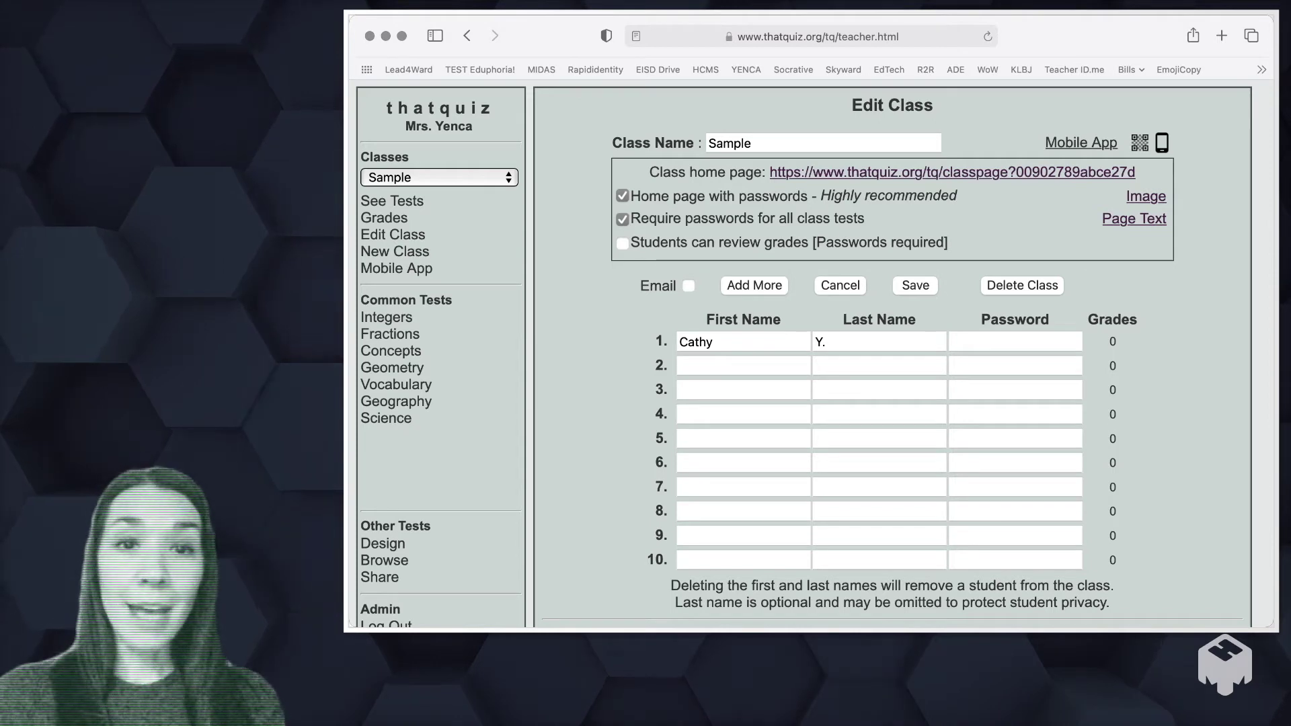
click(622, 243)
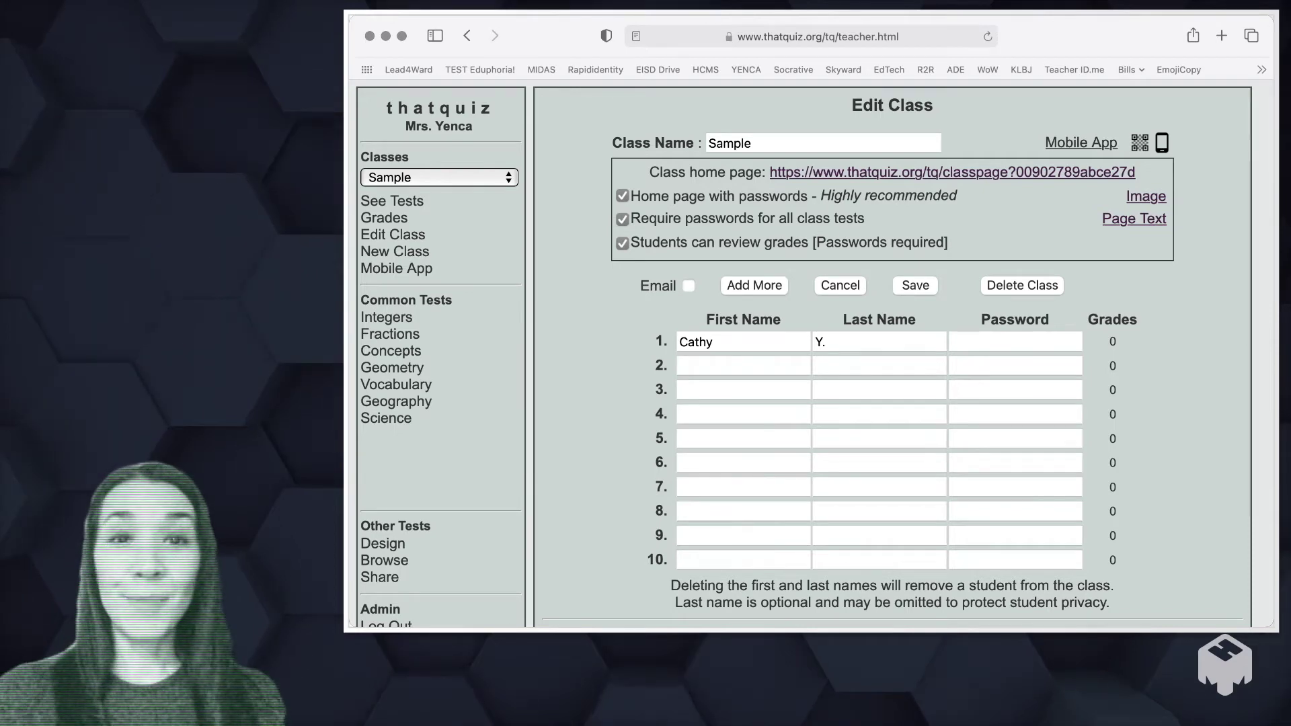
click(915, 285)
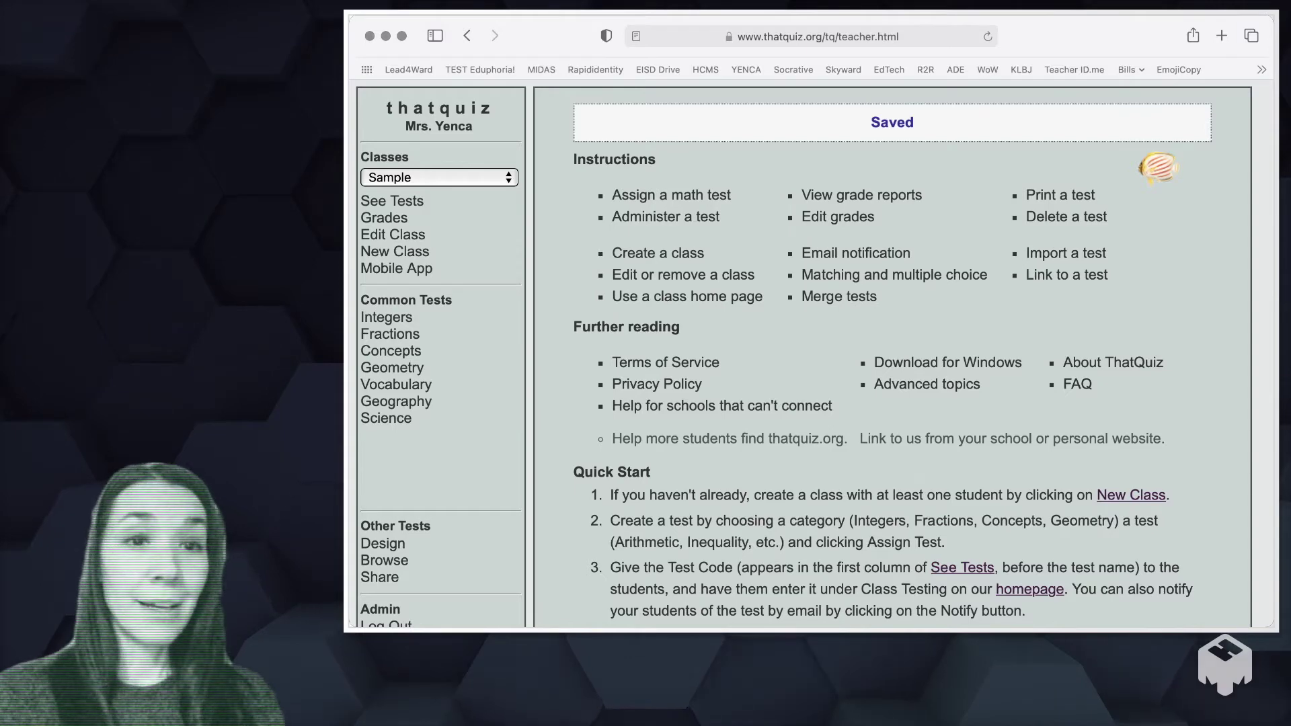
Set up an Arithmetic test on integers with a length of 10 and level 12.
click(386, 317)
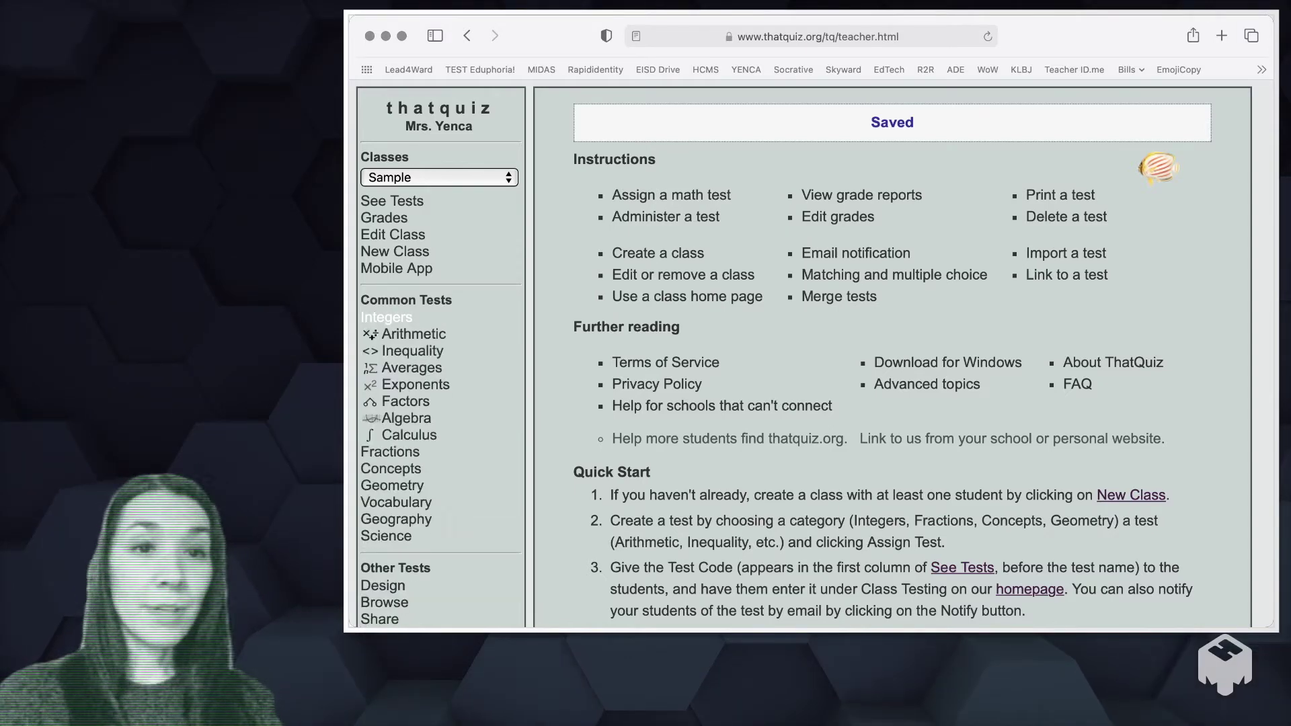
click(413, 334)
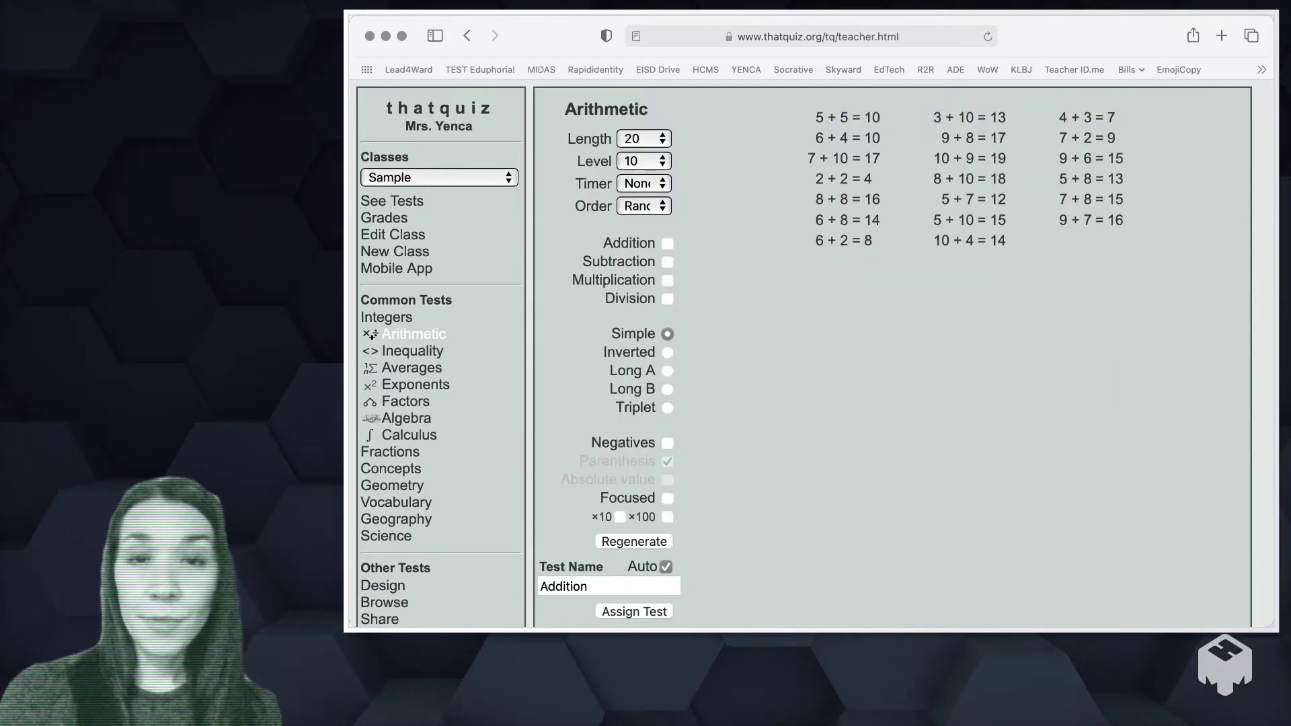
click(643, 138)
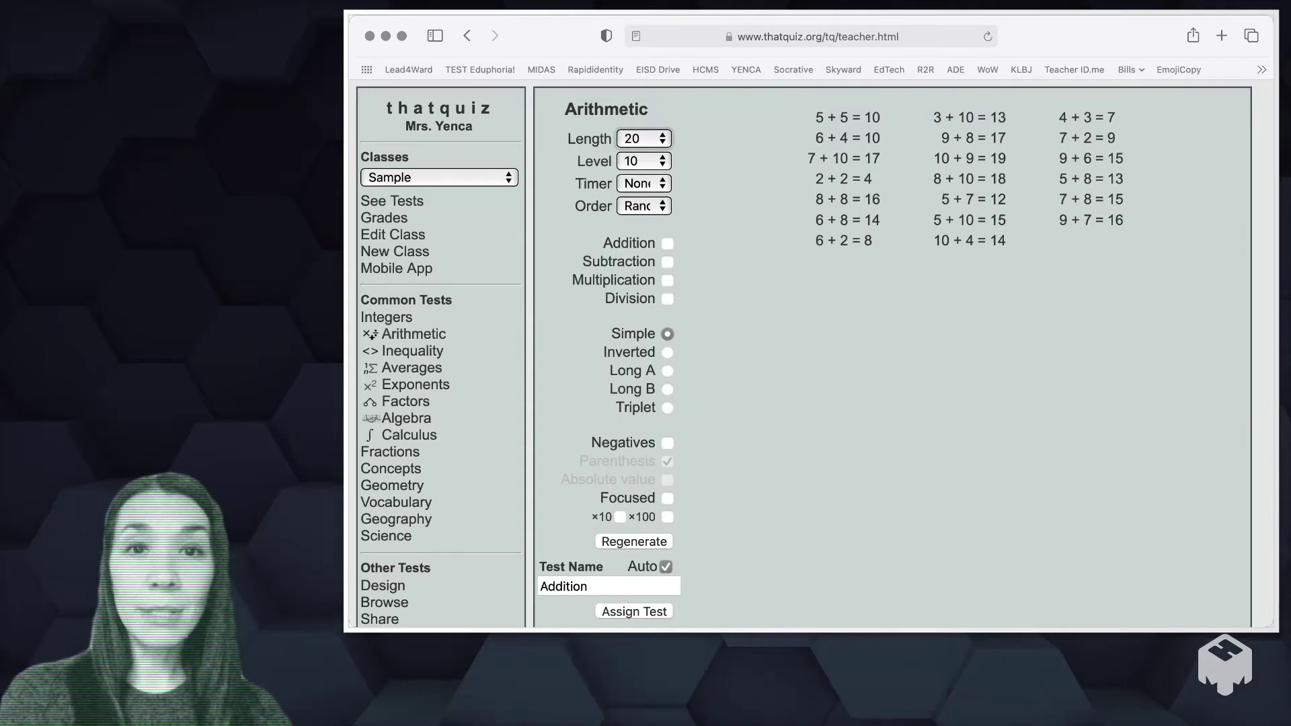
click(643, 123)
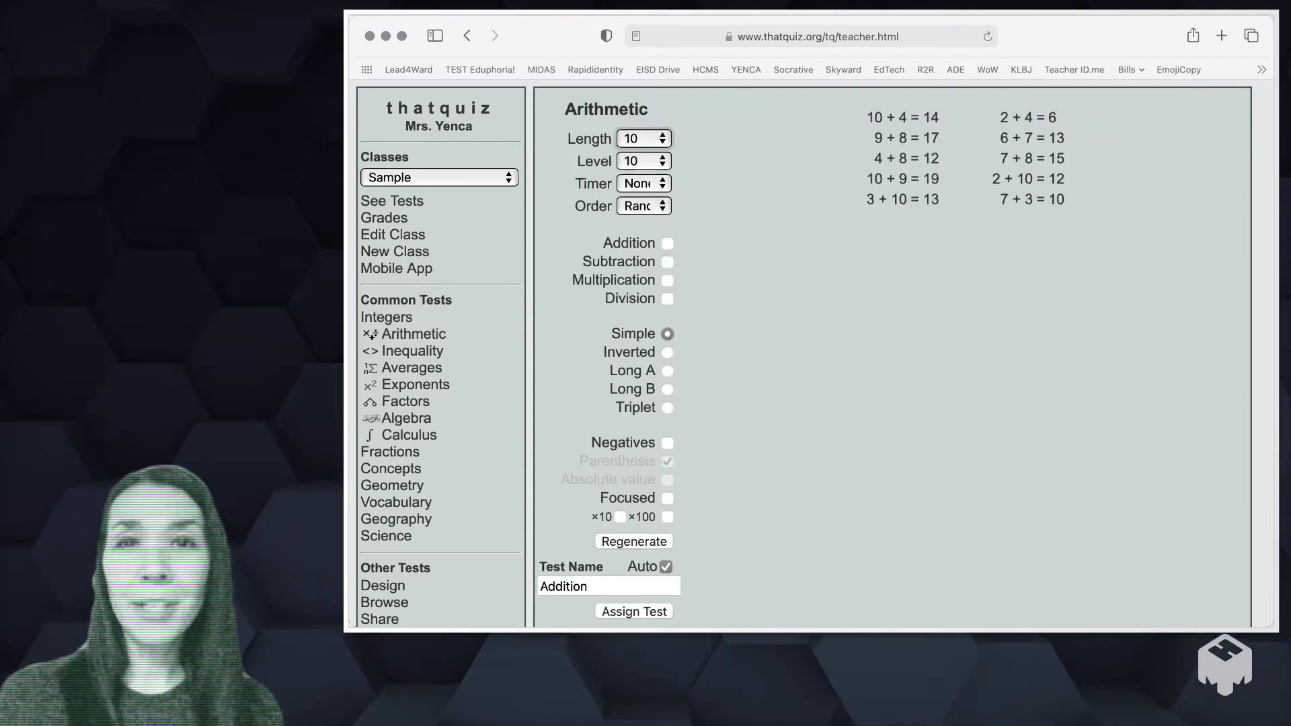
click(643, 161)
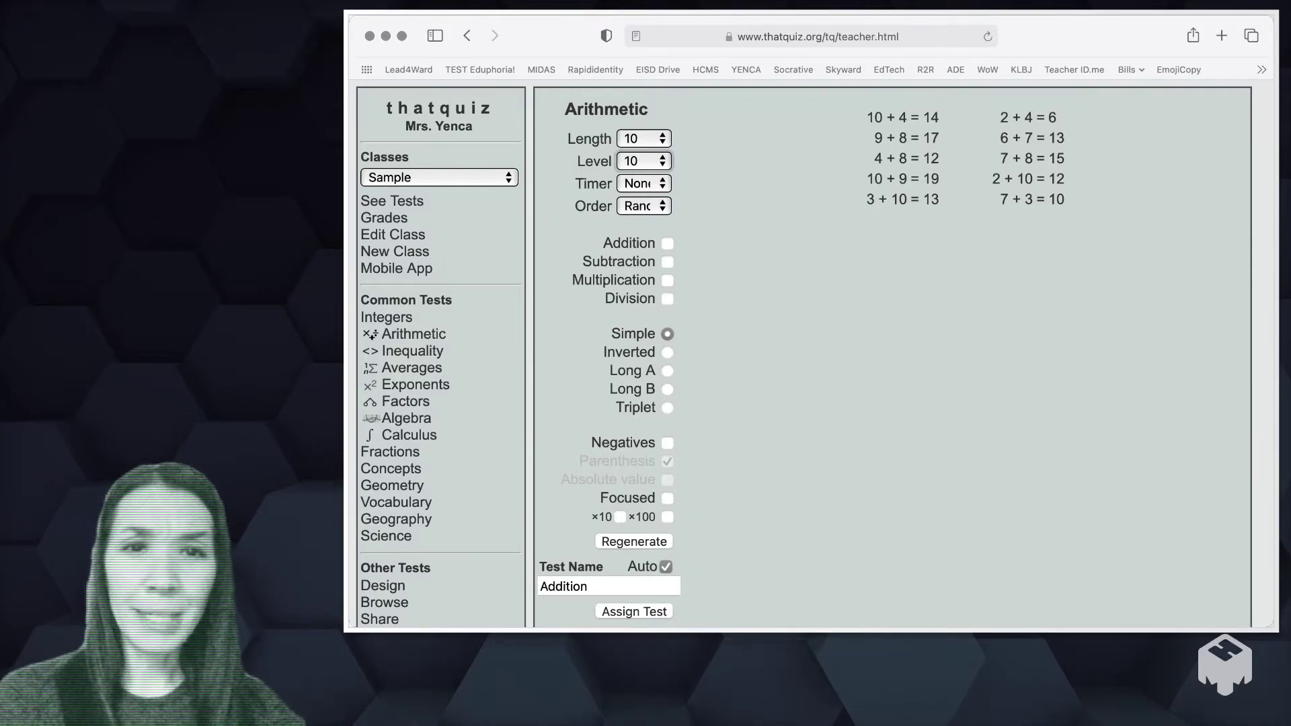
click(643, 177)
Include addition, subtraction and negatives in the arithmetic test, regenerate its problems and assign it to the class.
click(668, 243)
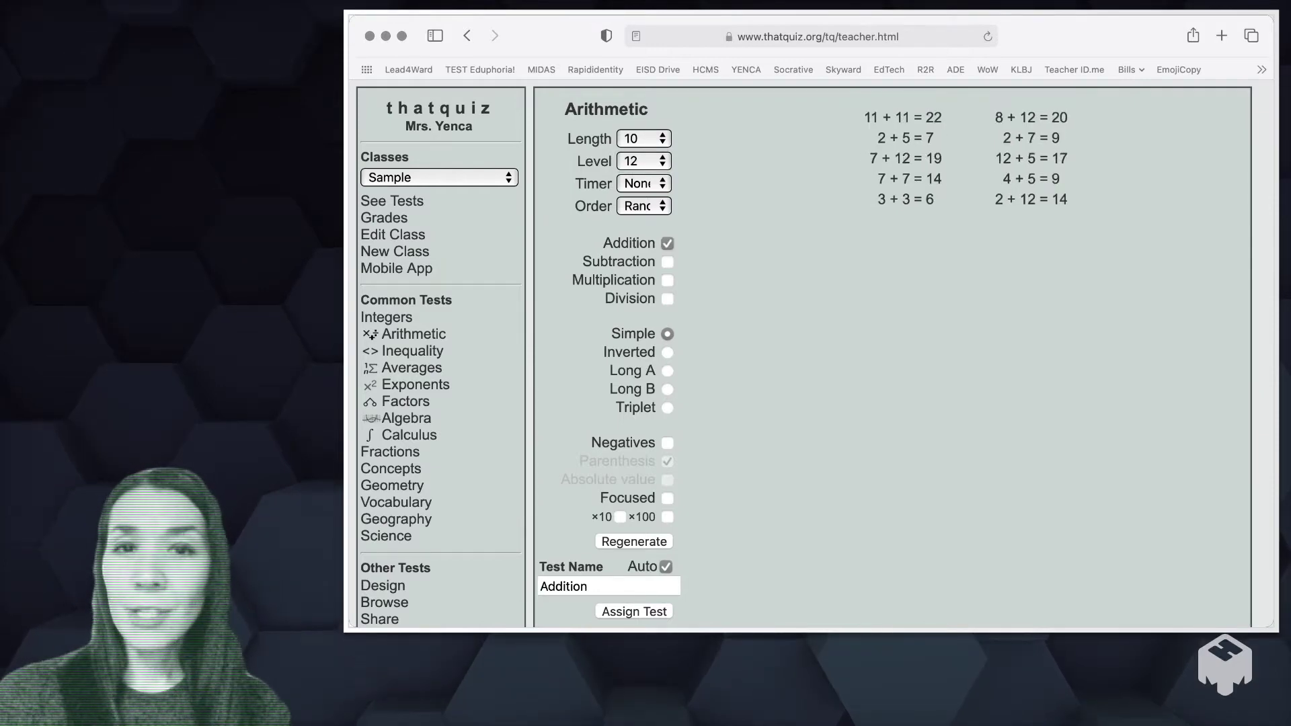
click(667, 262)
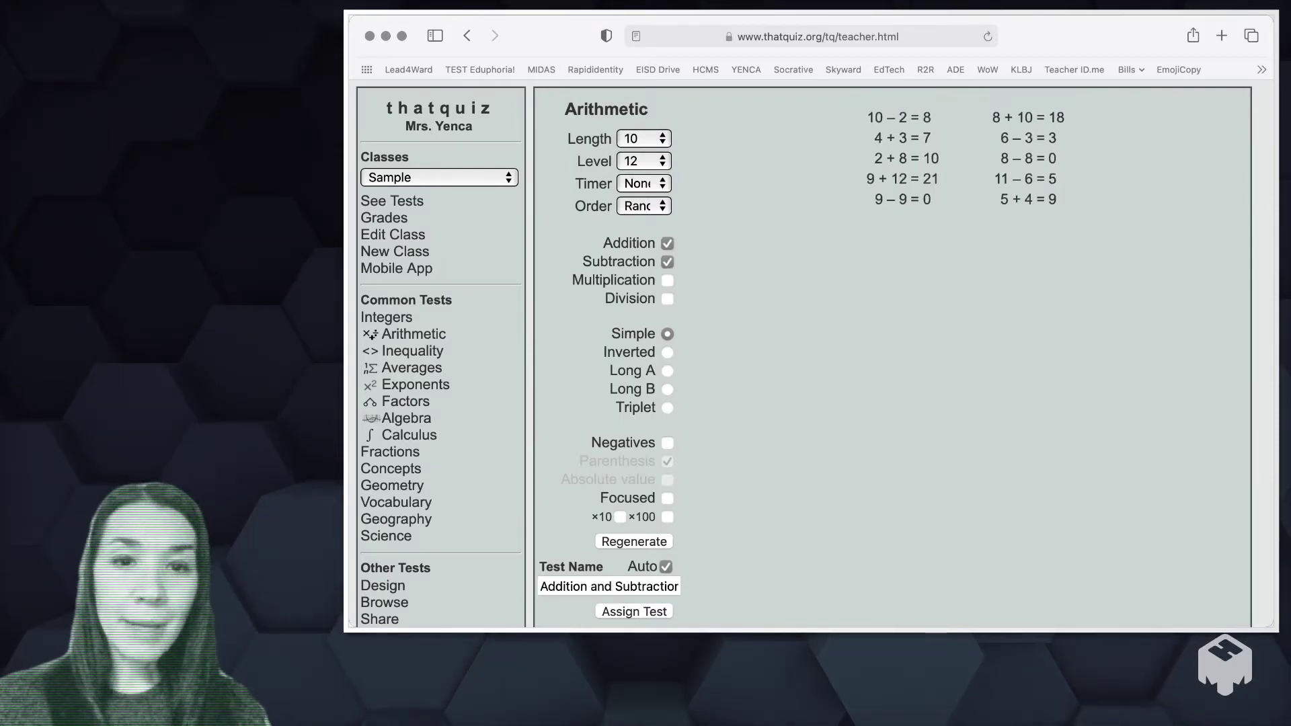
click(667, 443)
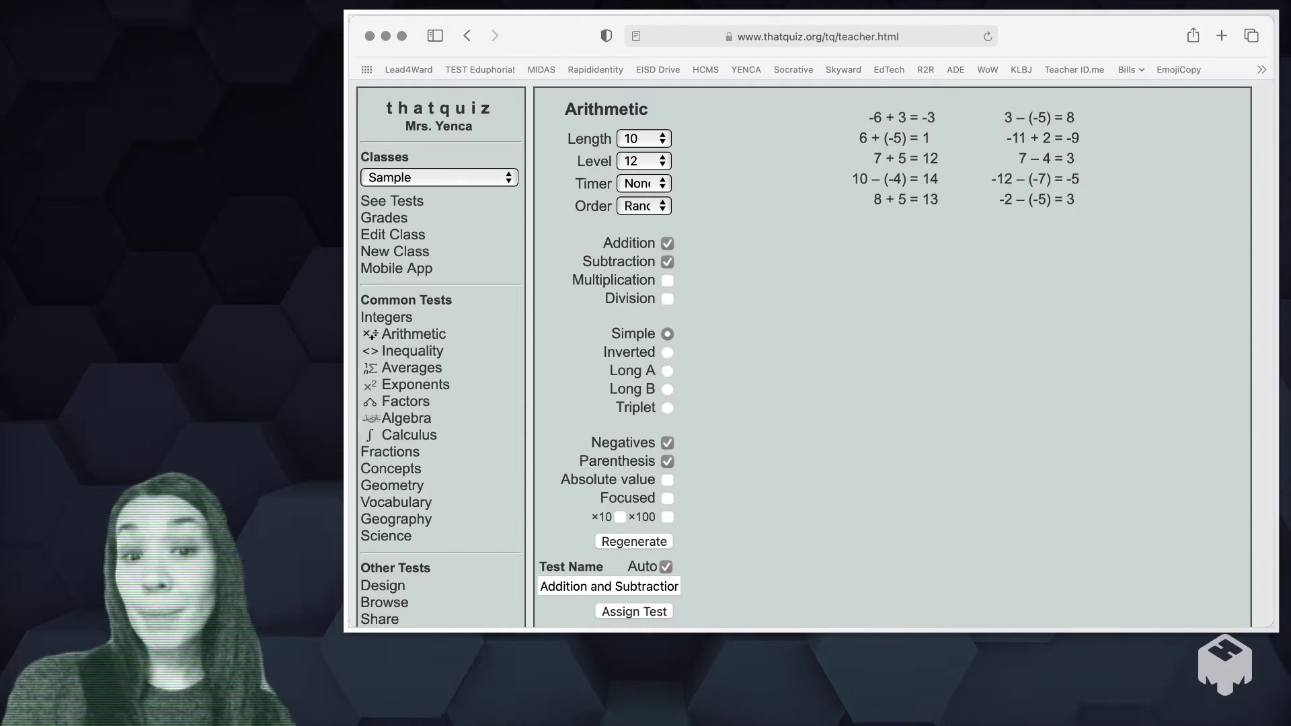
click(634, 542)
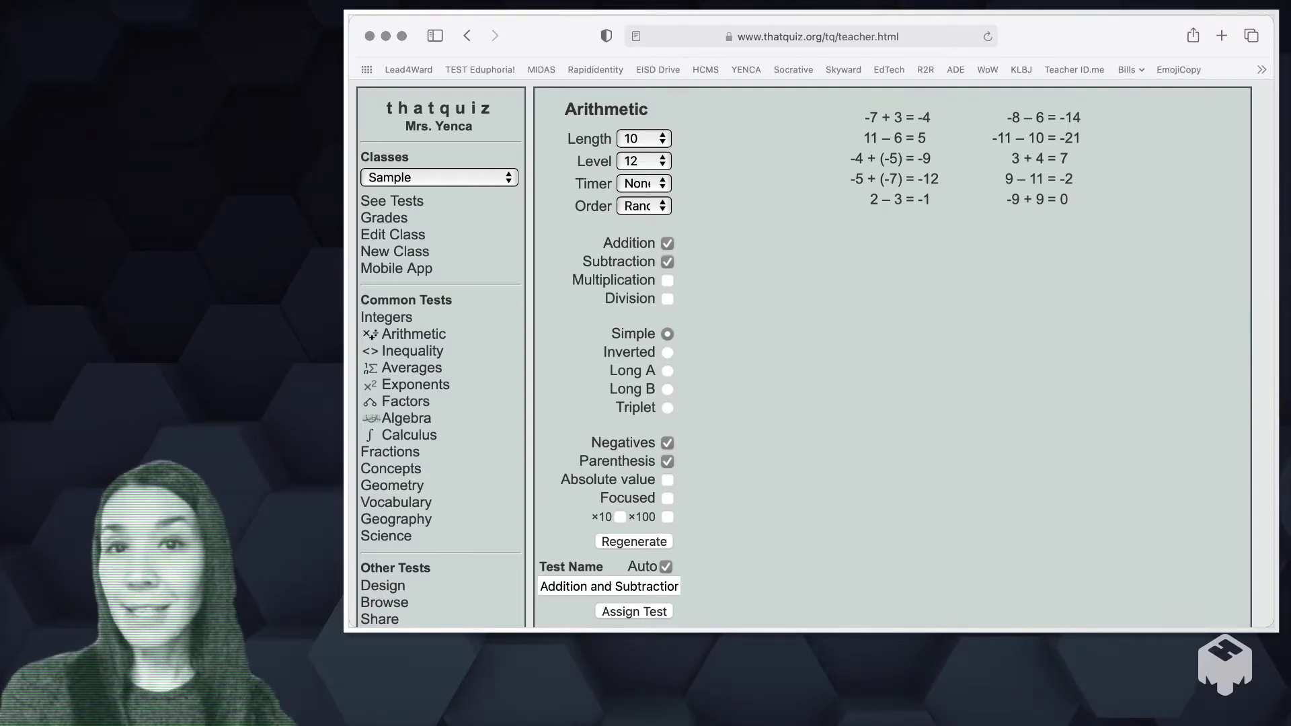
click(634, 612)
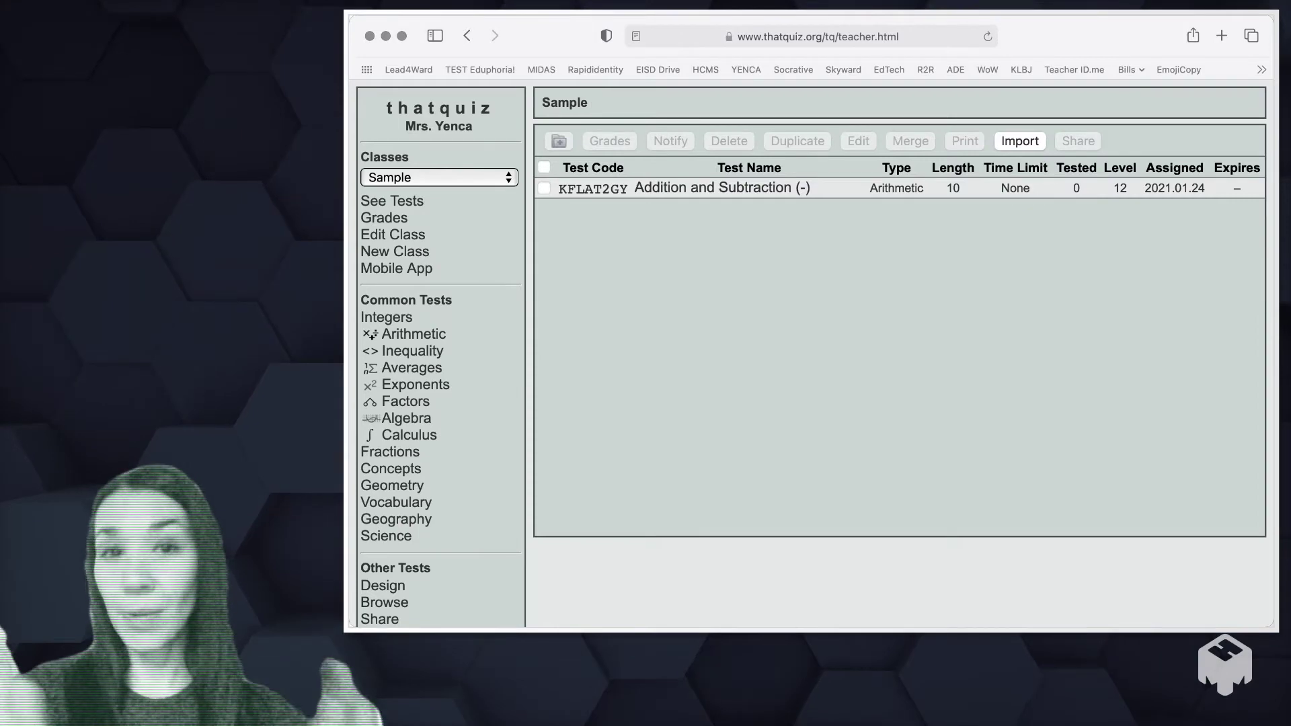
Open the assigned Addition and Subtraction test and schedule its assignment for 2021.01.27 at 08:30.
click(722, 188)
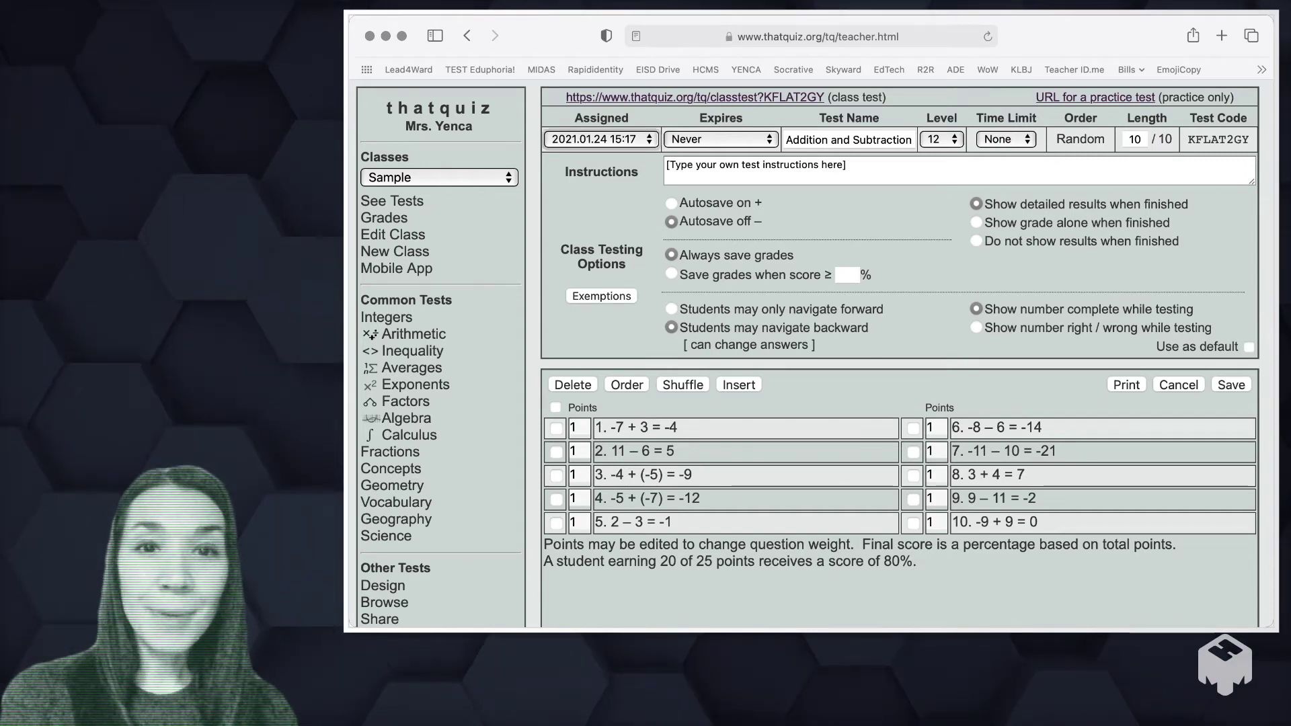
key(Down)
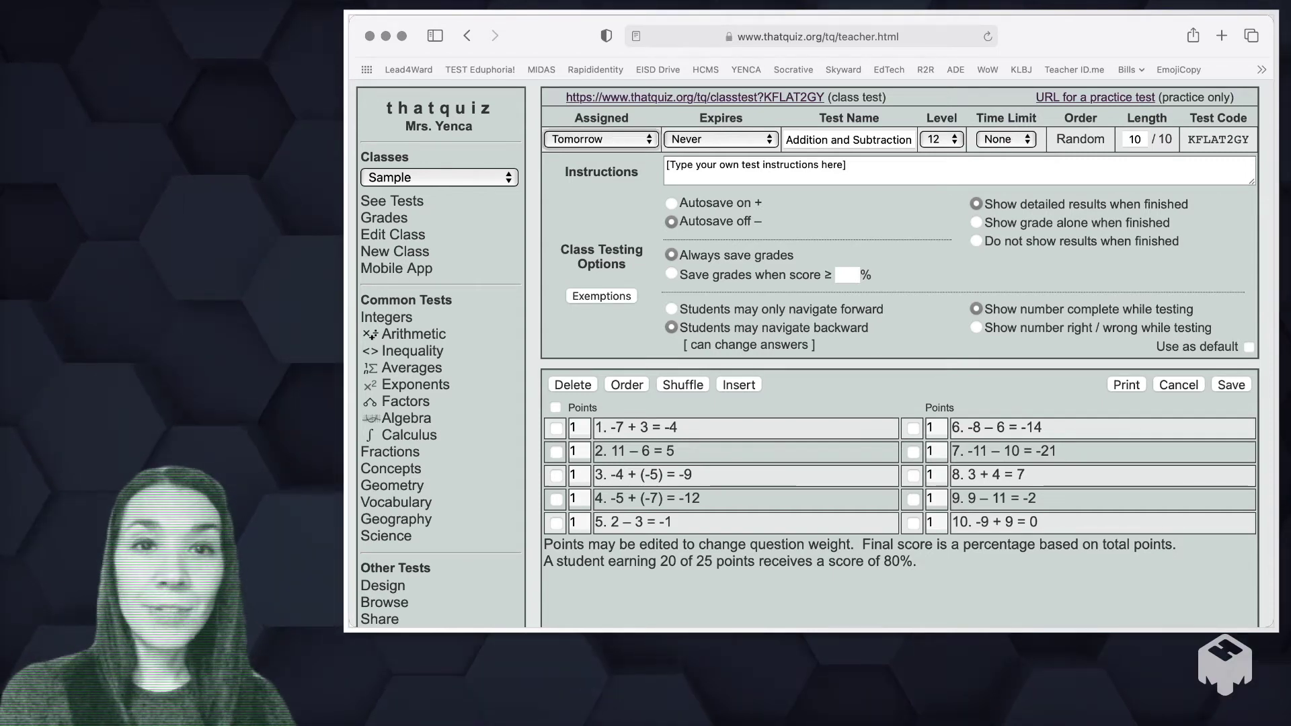
key(Down)
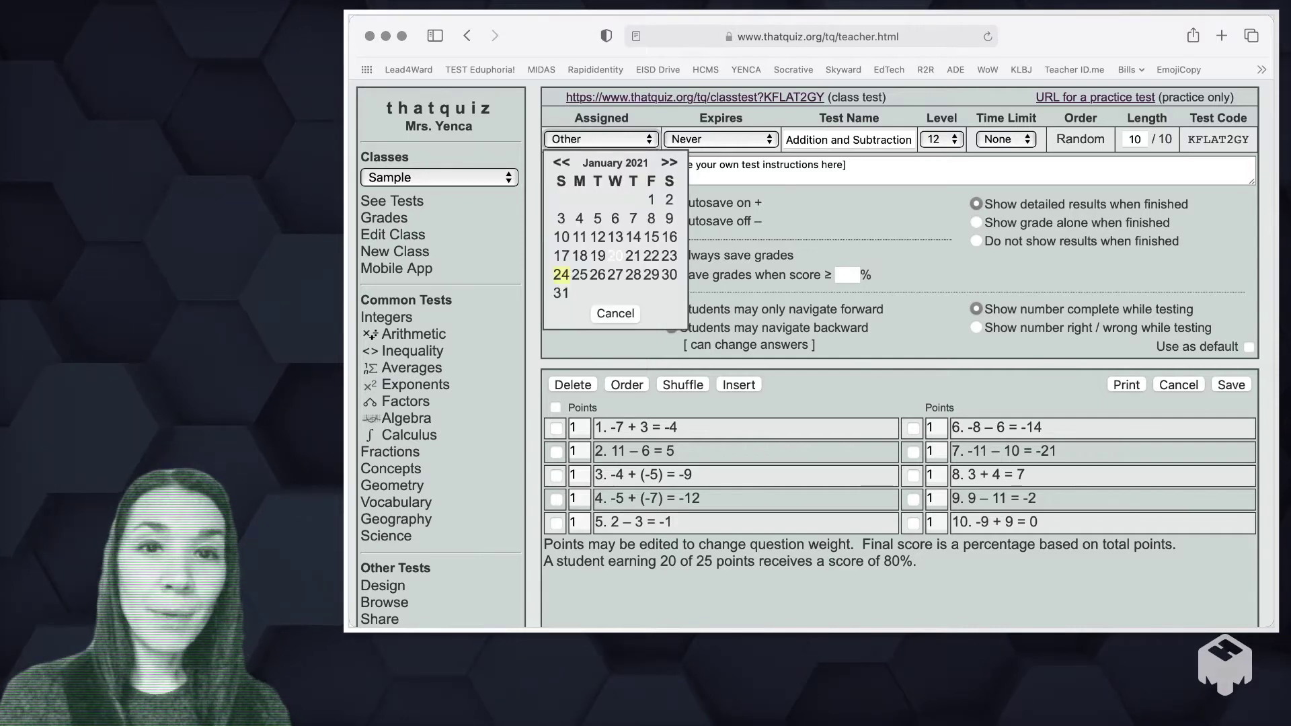
click(615, 274)
click(582, 222)
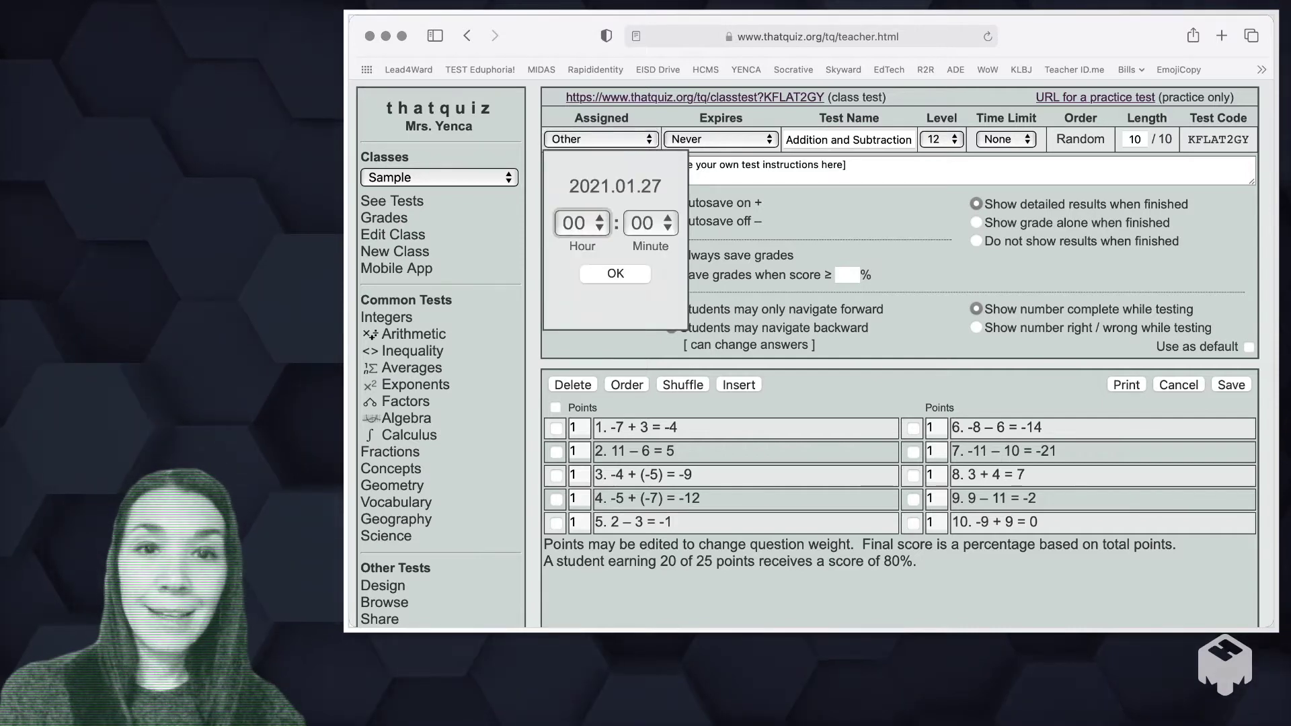
text(8)
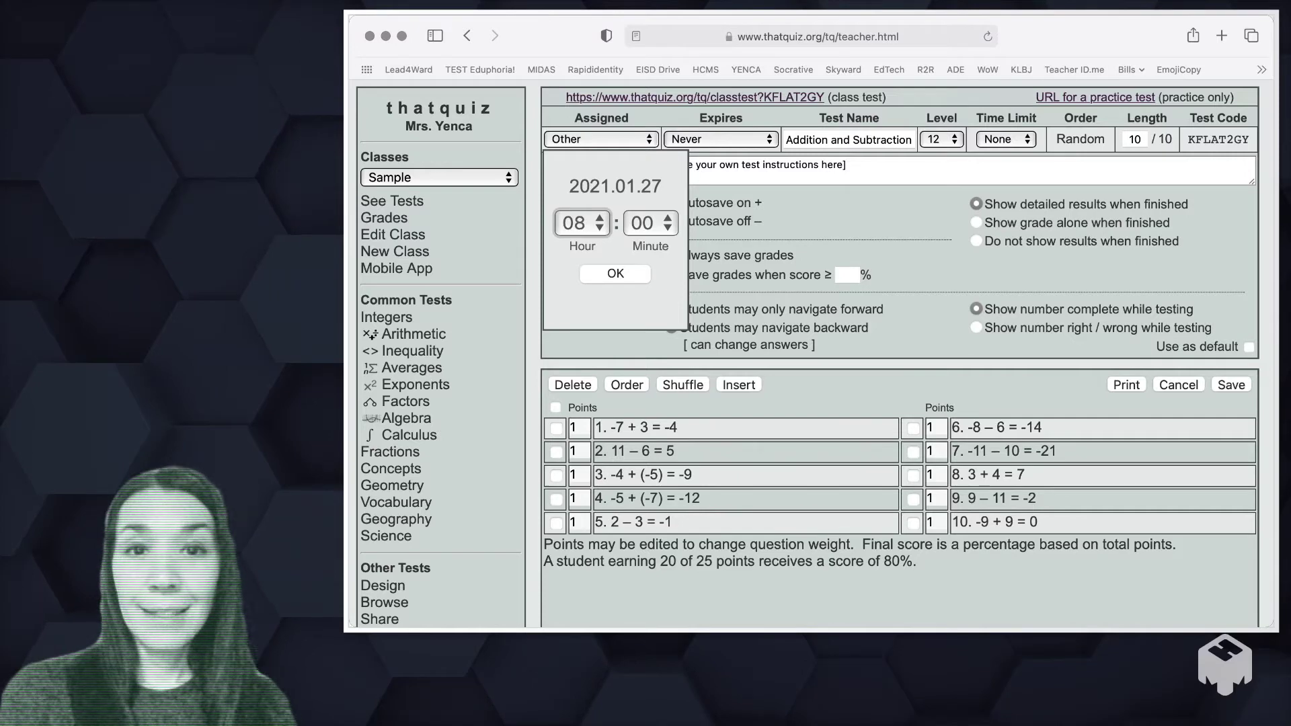
key(Tab)
text(30)
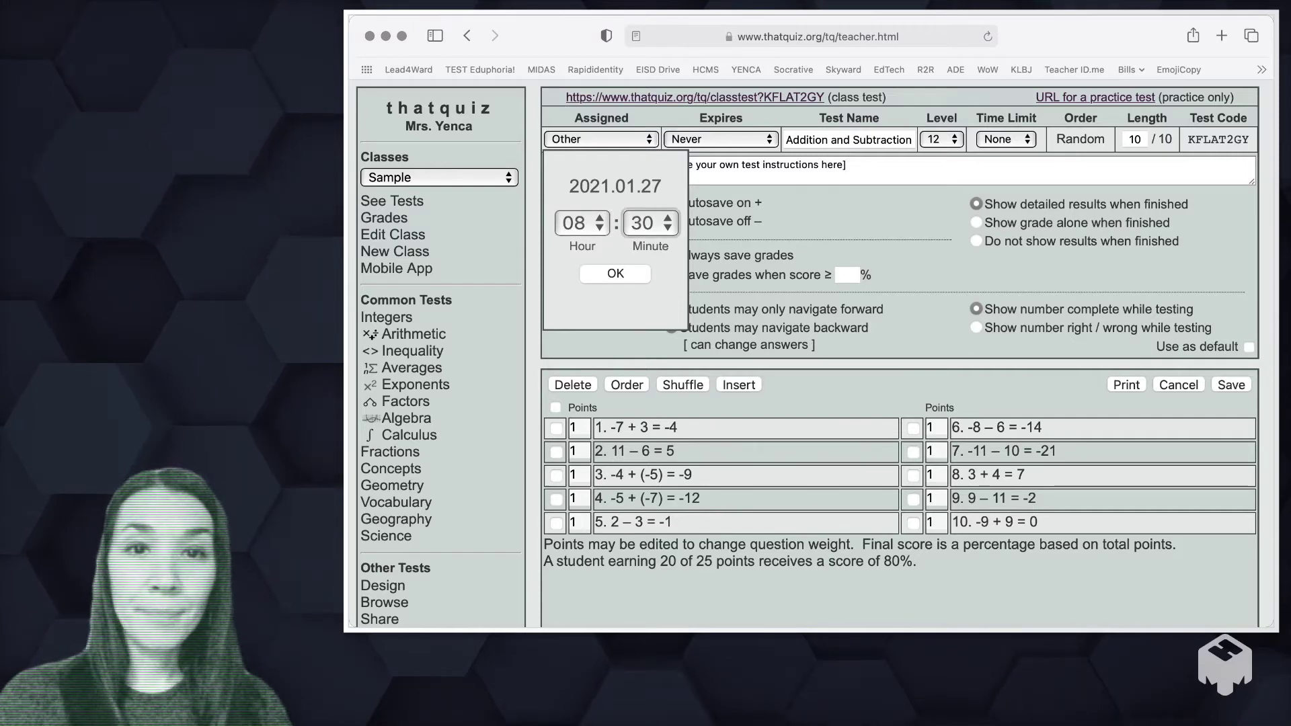
key(Return)
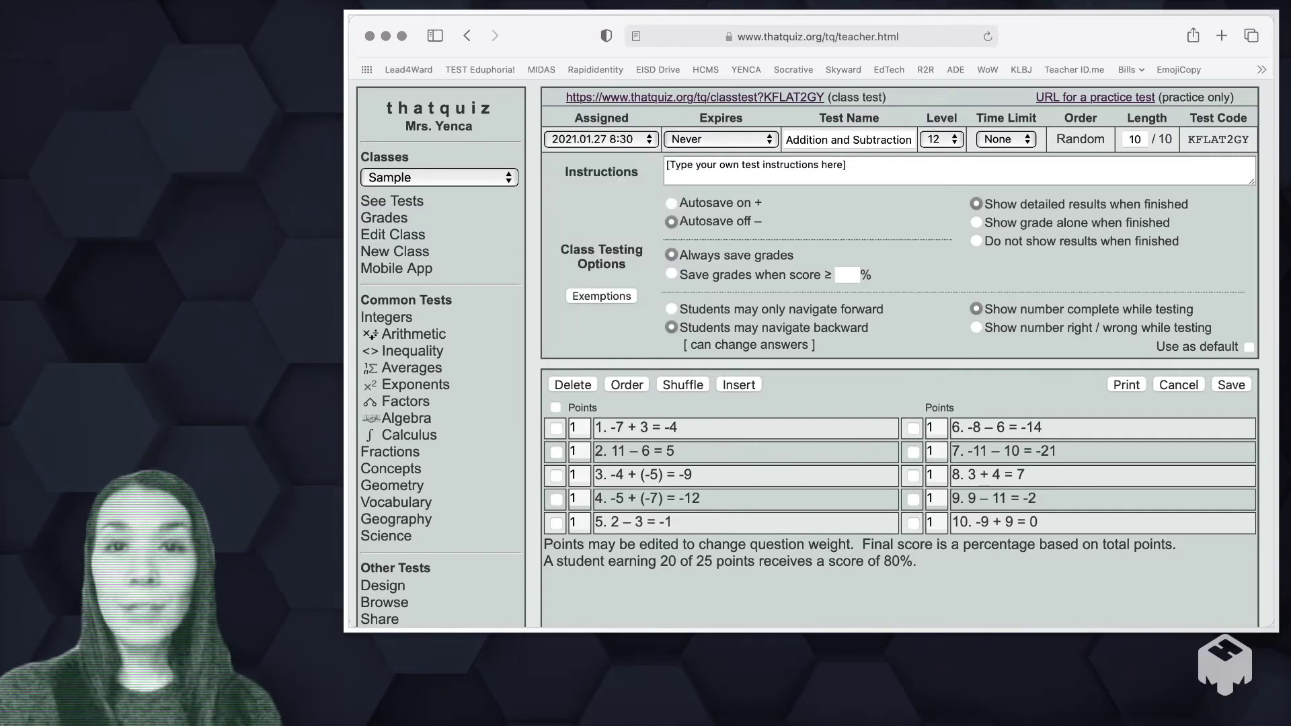
Keep autosave off, show the grade alone when finished, save grades only for scores of at least 80%, and save the test.
click(672, 203)
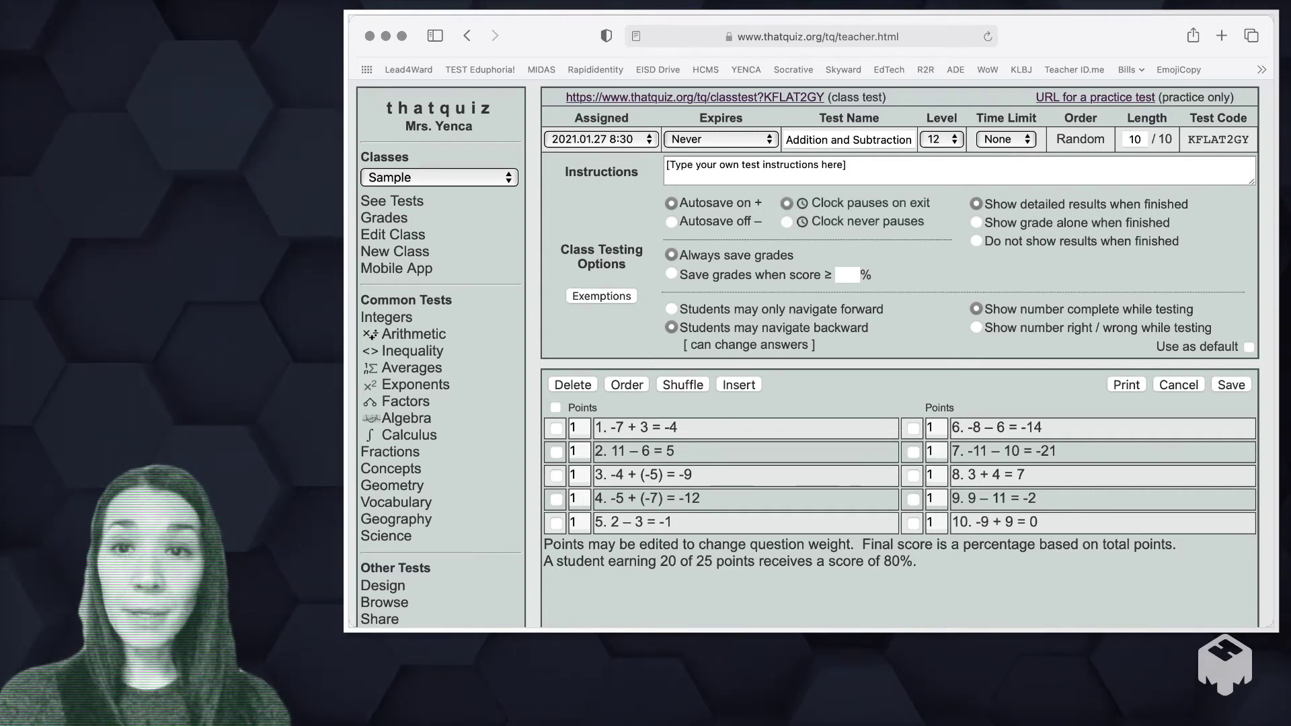
click(671, 221)
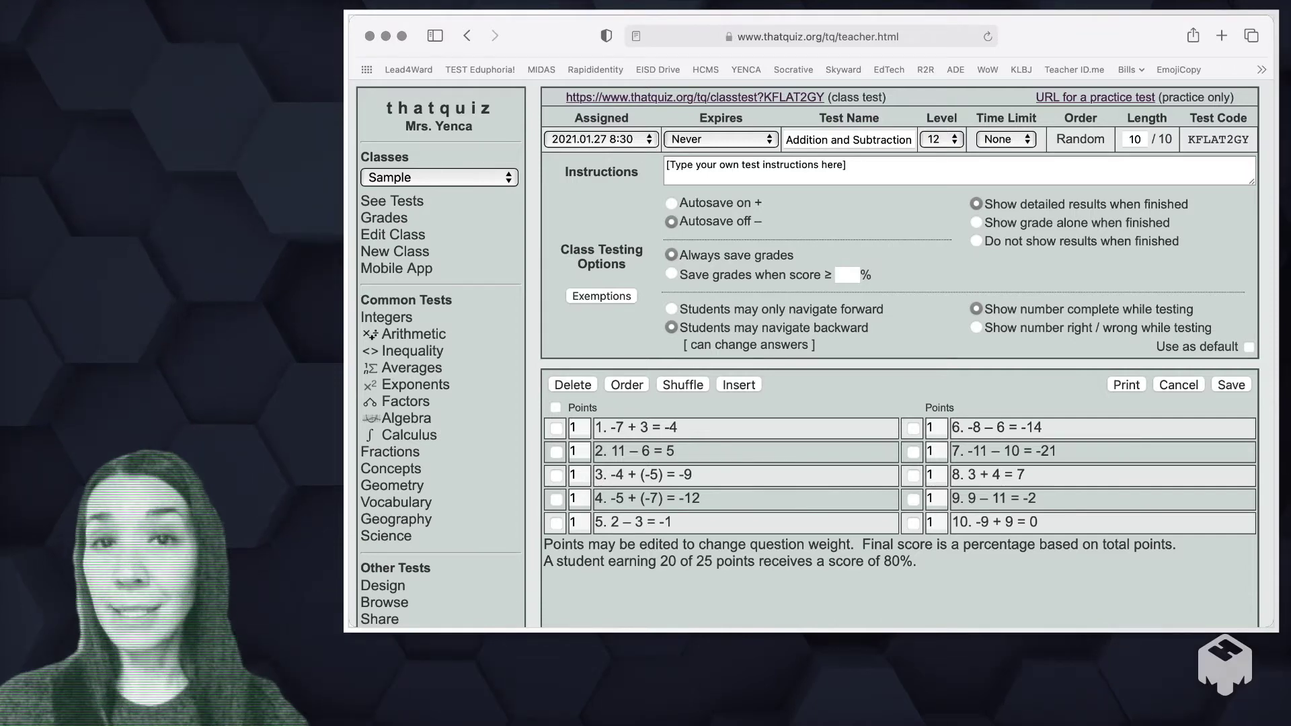
click(976, 222)
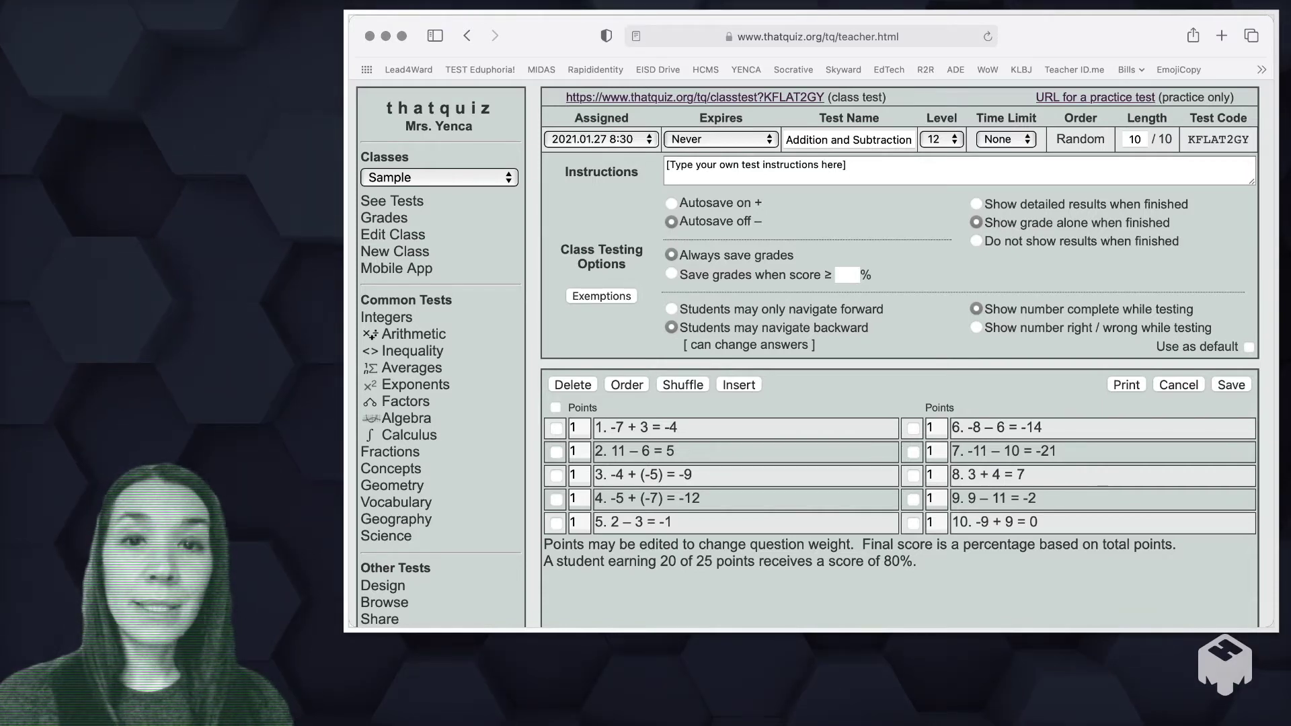
click(671, 273)
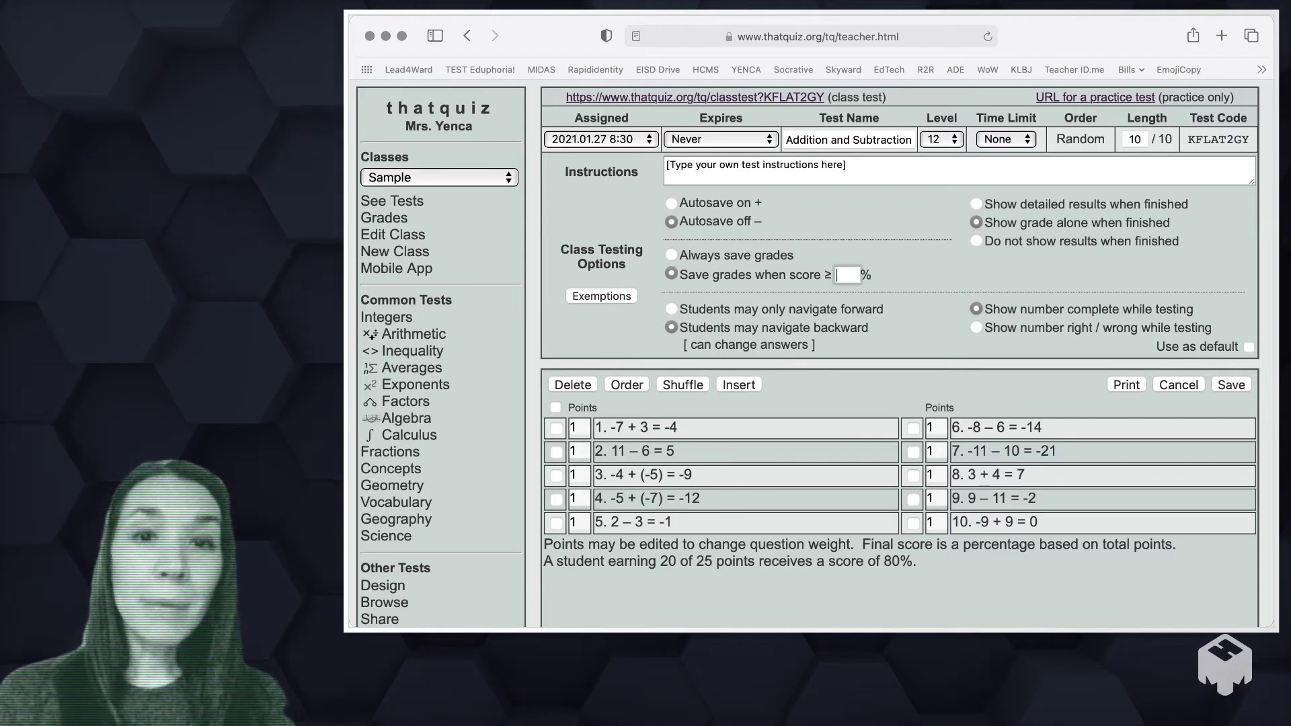
text(80)
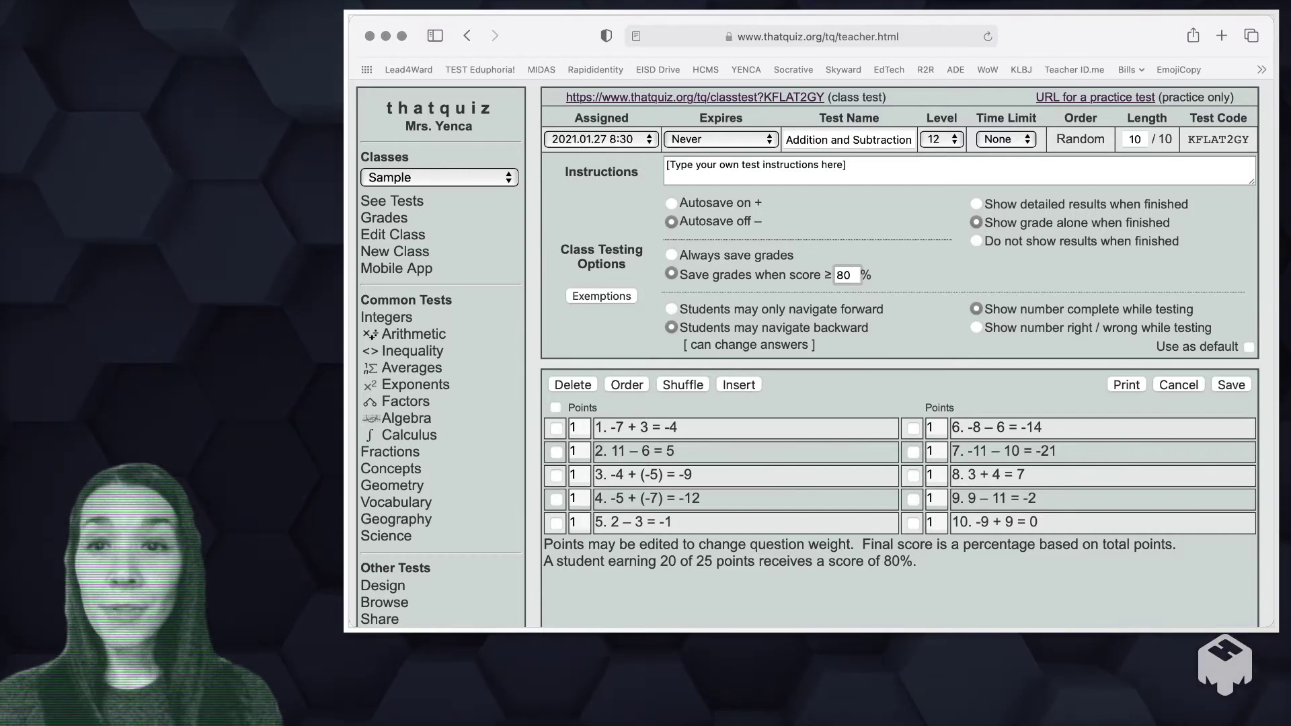
key(Return)
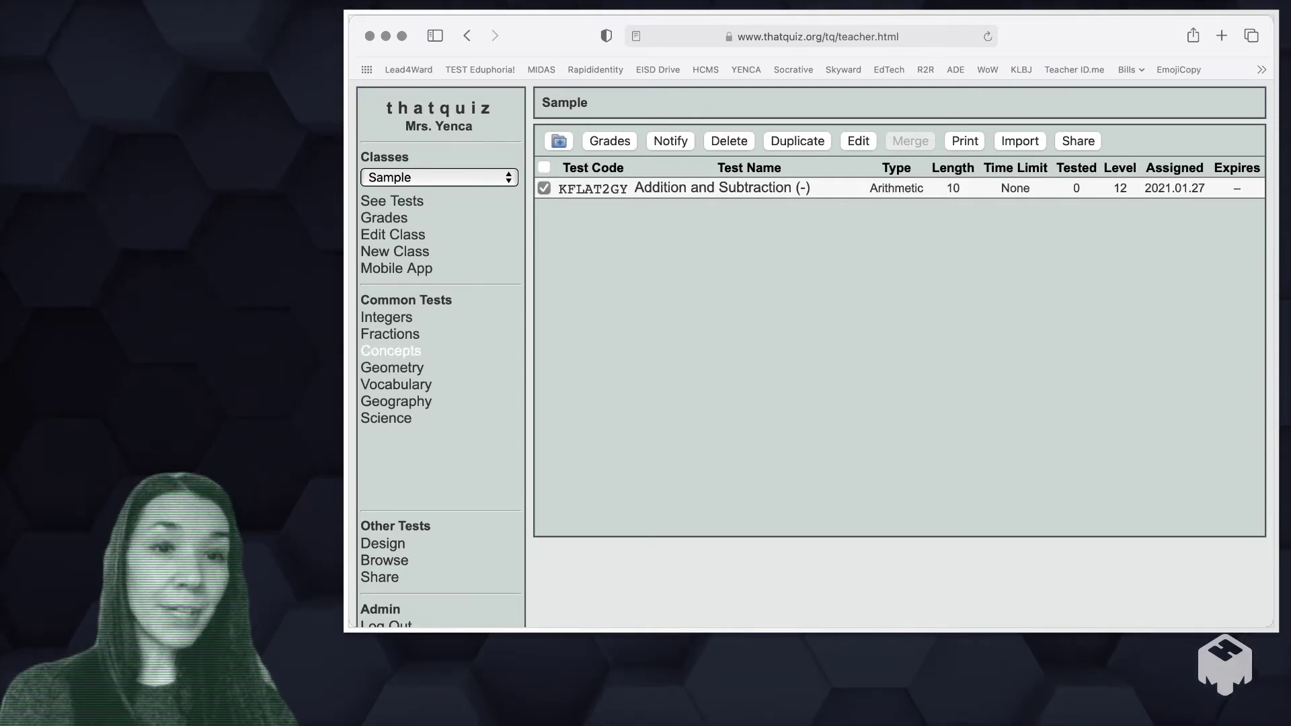
Preview the Measure test under Concepts, and set up an Algebra test on integers with Slope and Graphing questions.
click(391, 351)
click(409, 401)
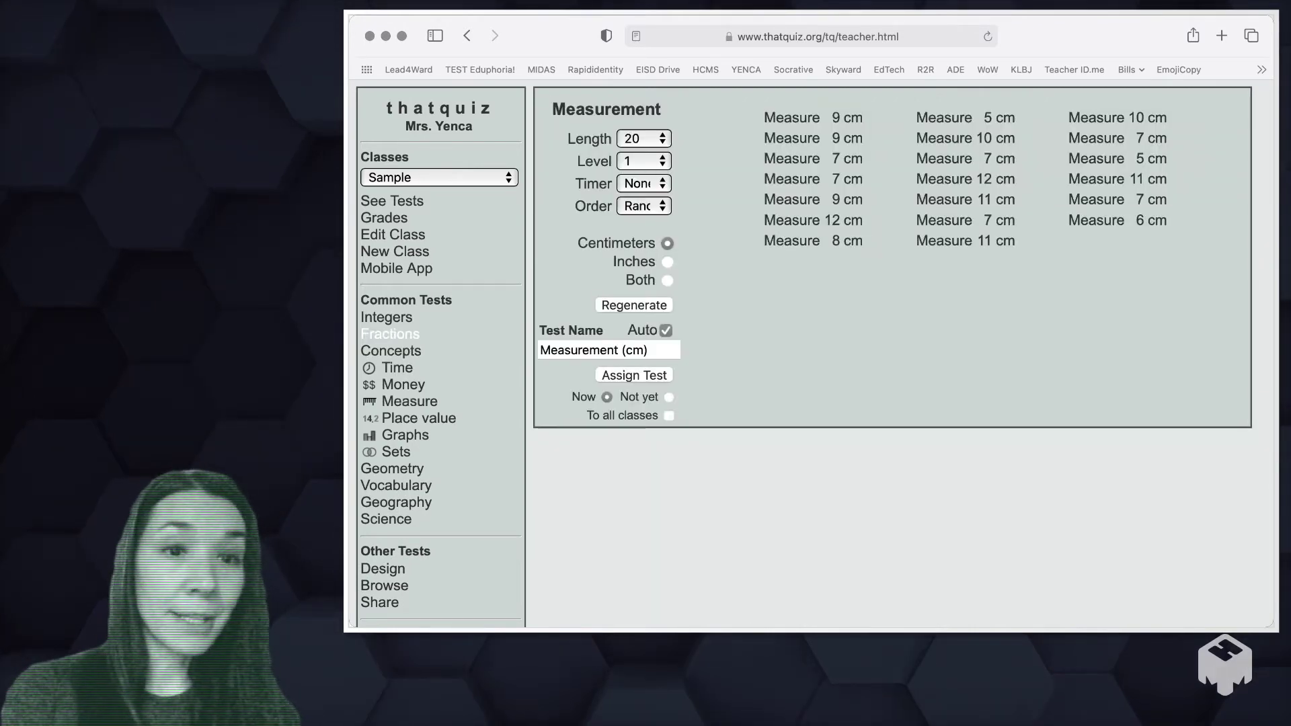
click(386, 317)
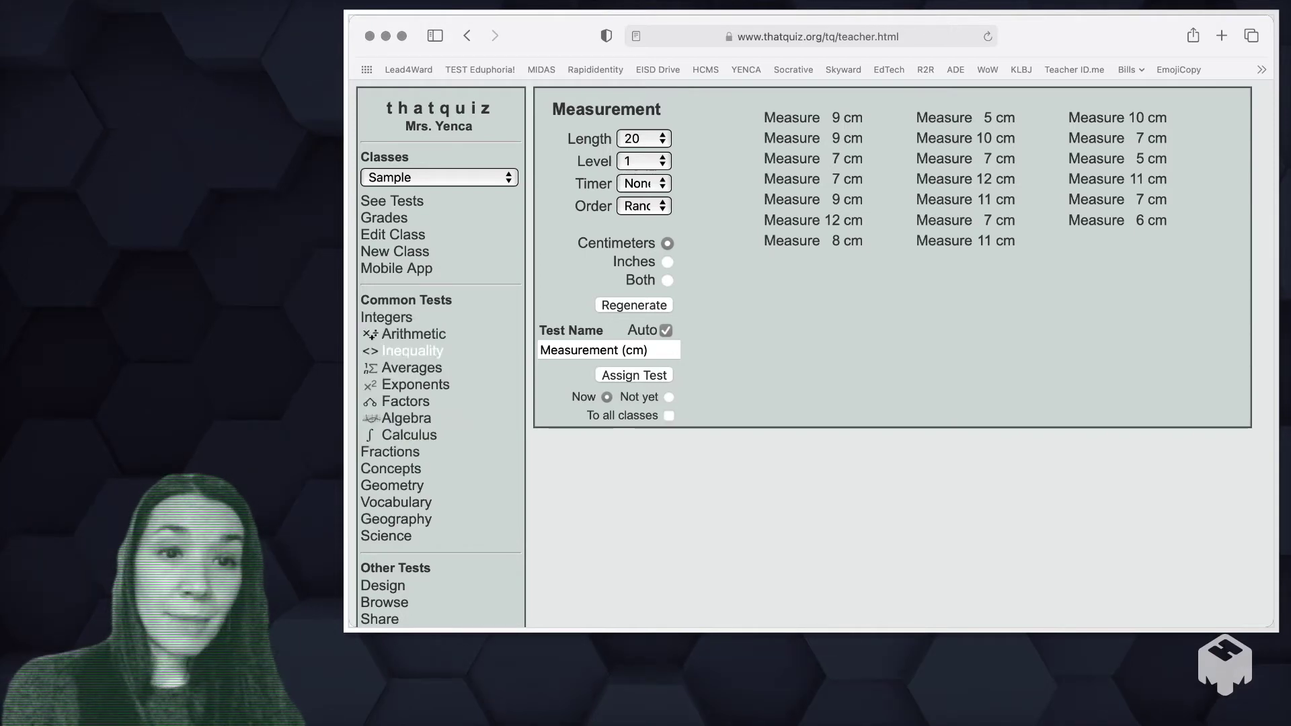
click(406, 418)
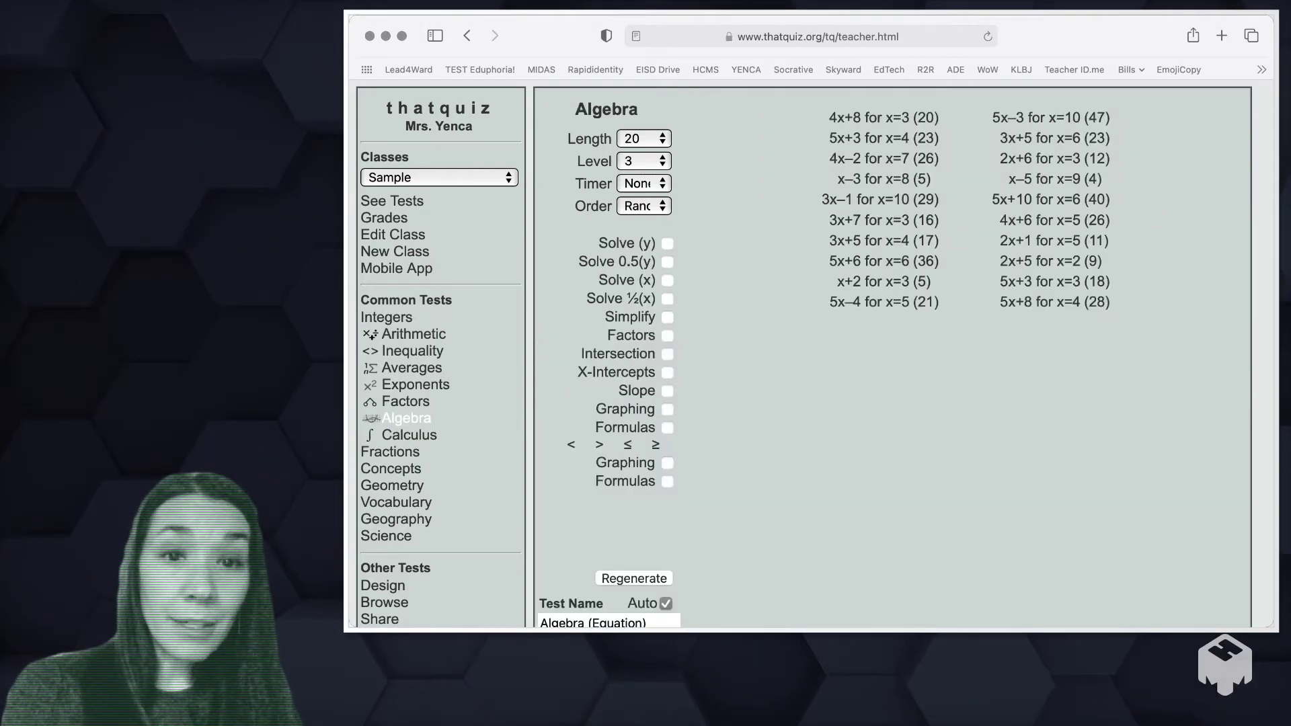
click(668, 390)
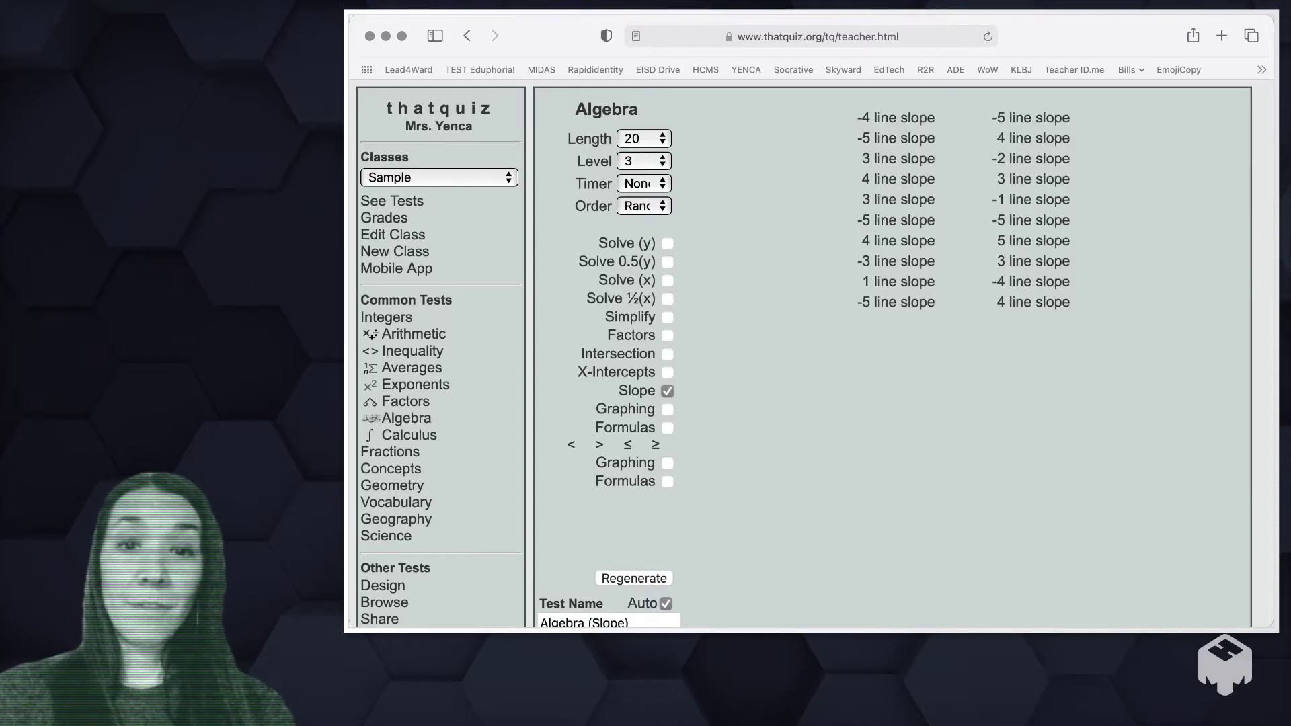
click(667, 409)
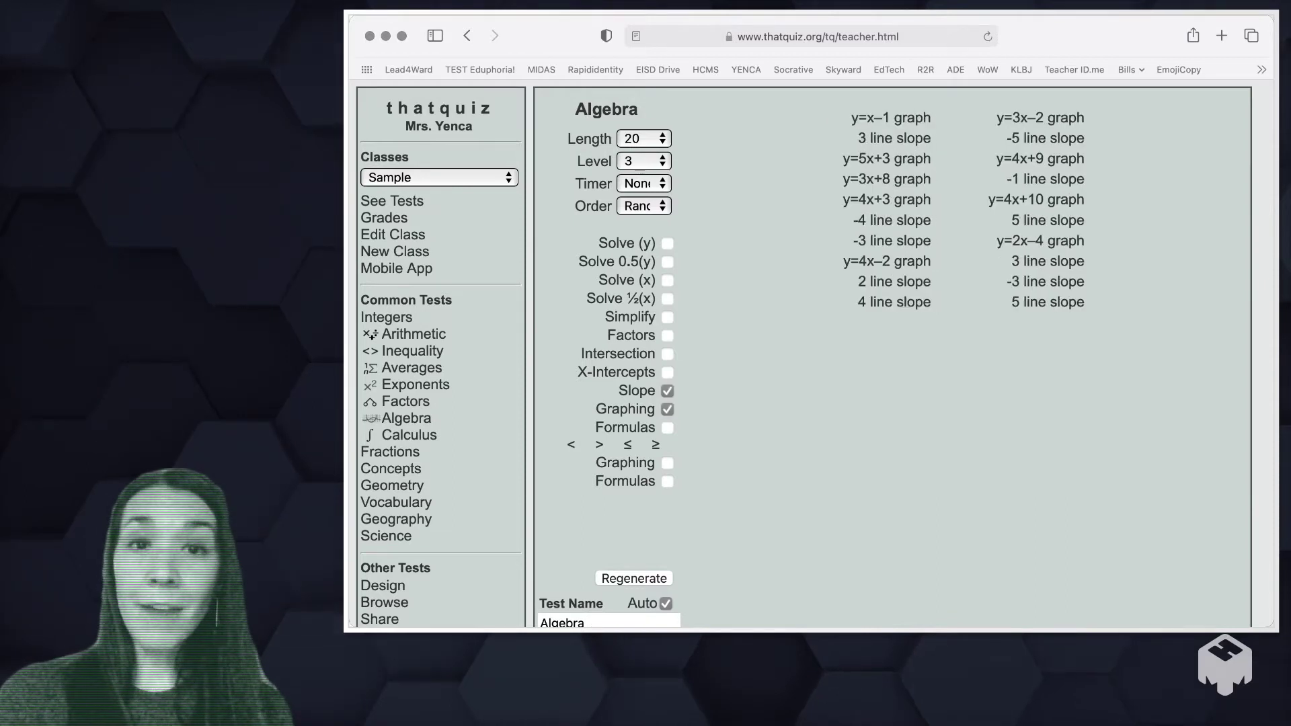
Set the Algebra test's length to 10, preview it and assign it to the class.
click(643, 138)
click(644, 138)
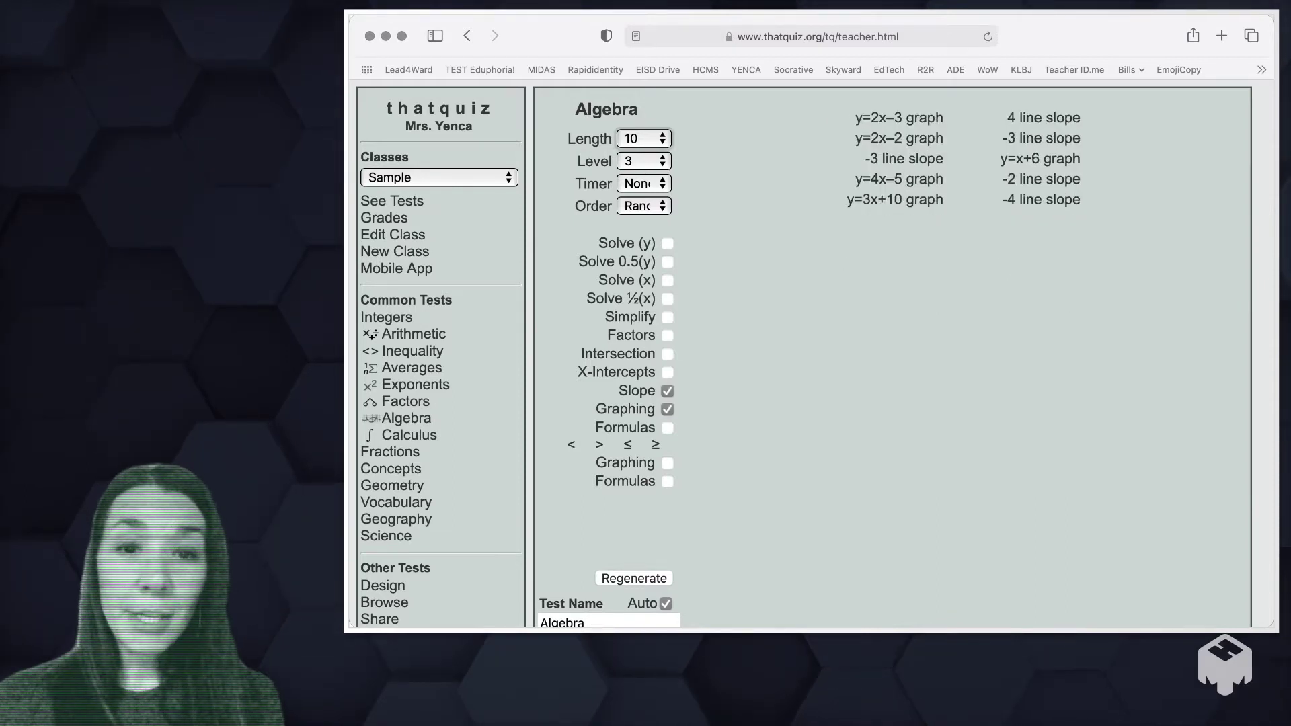
scroll(814, 354, down, 3)
click(634, 552)
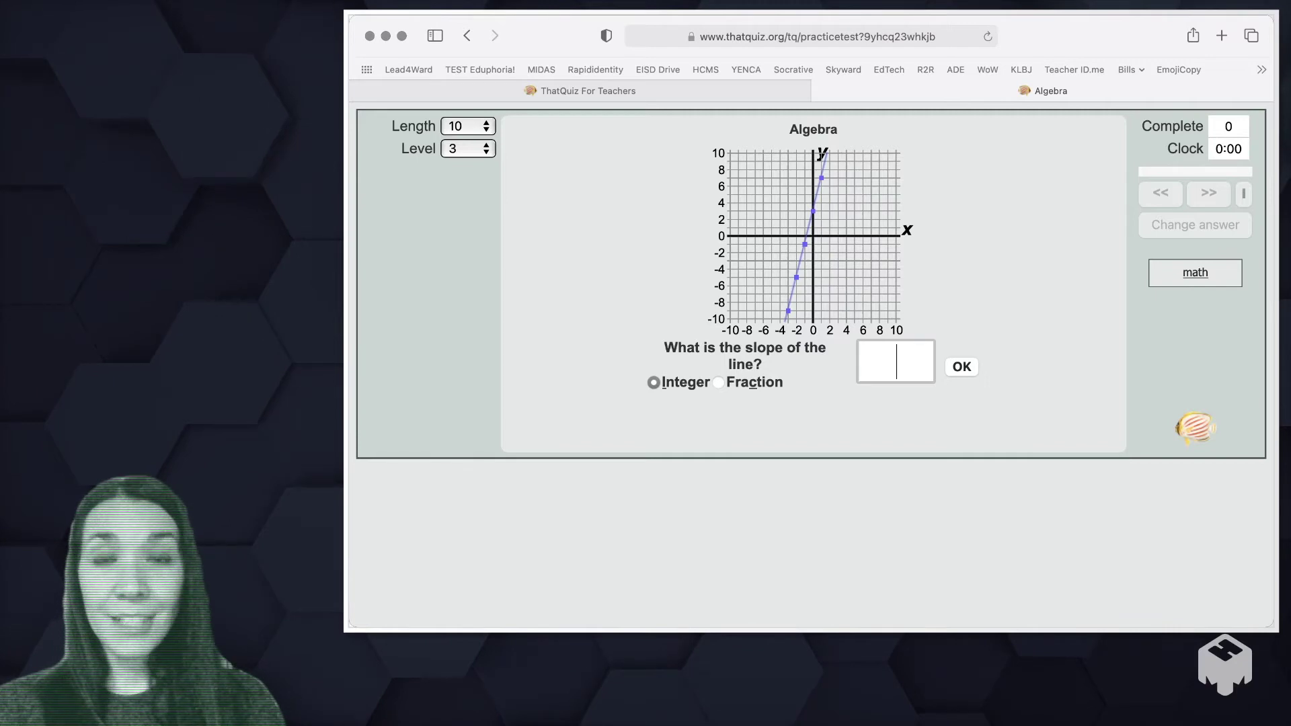
key(super+w)
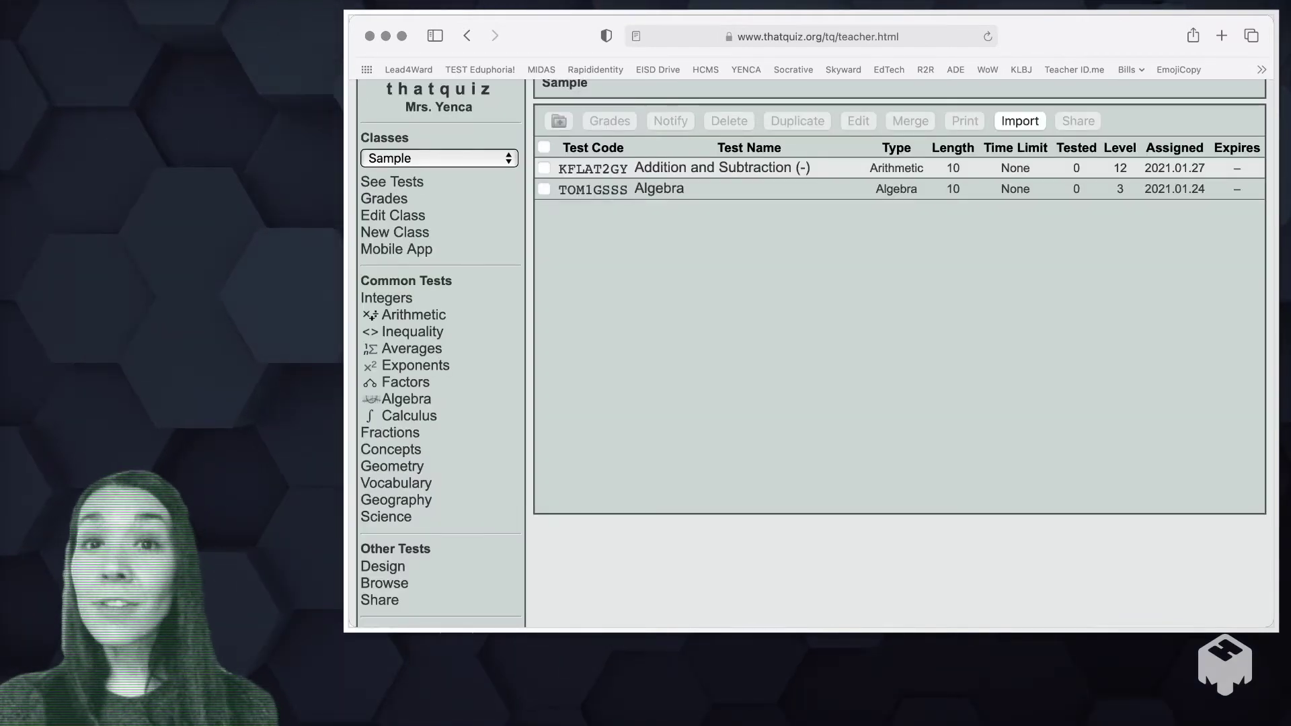
Browse the shared tests, search them for "slope table" and look through the results.
scroll(808, 336, down, 3)
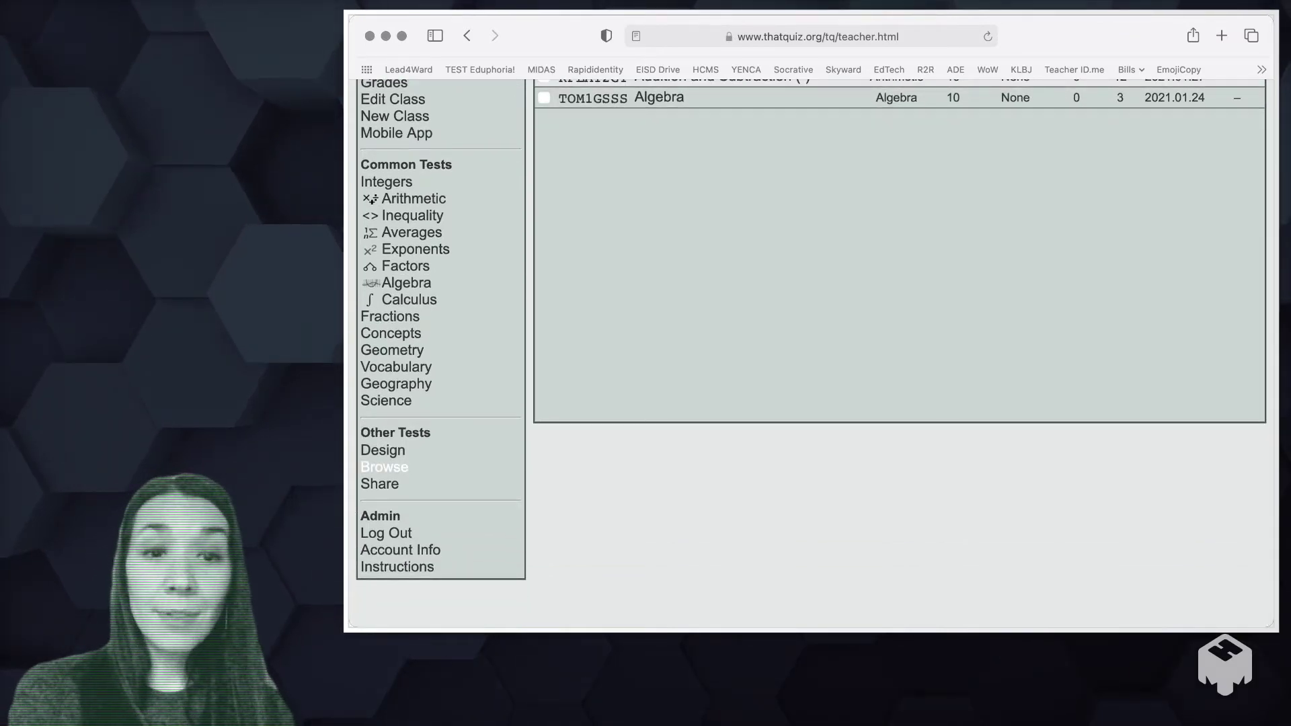
click(384, 467)
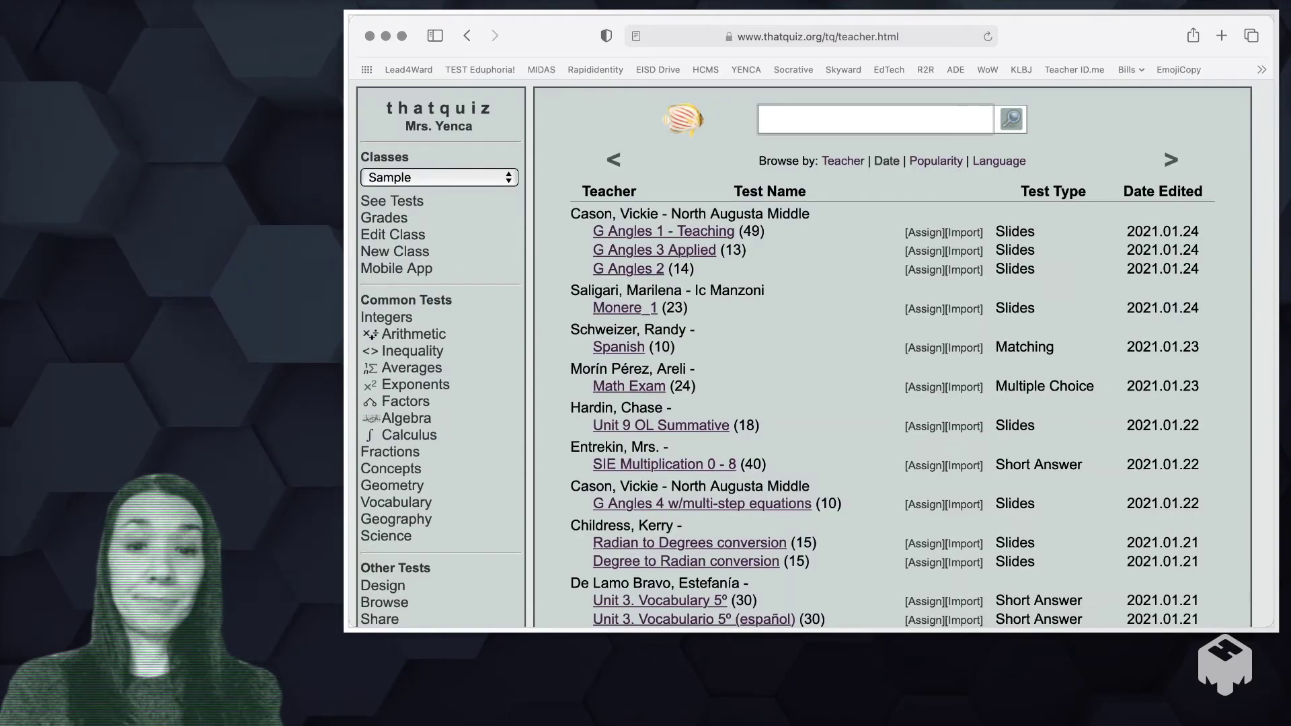
text(slope table)
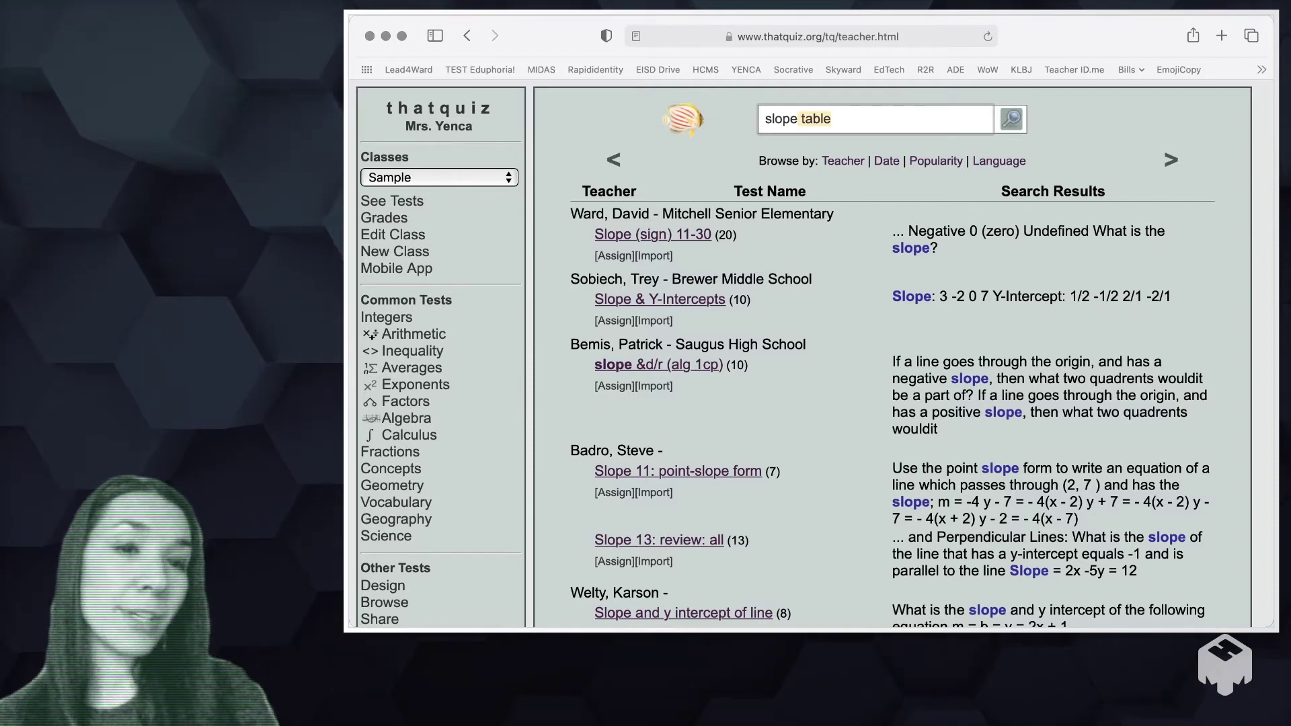
scroll(807, 357, down, 2)
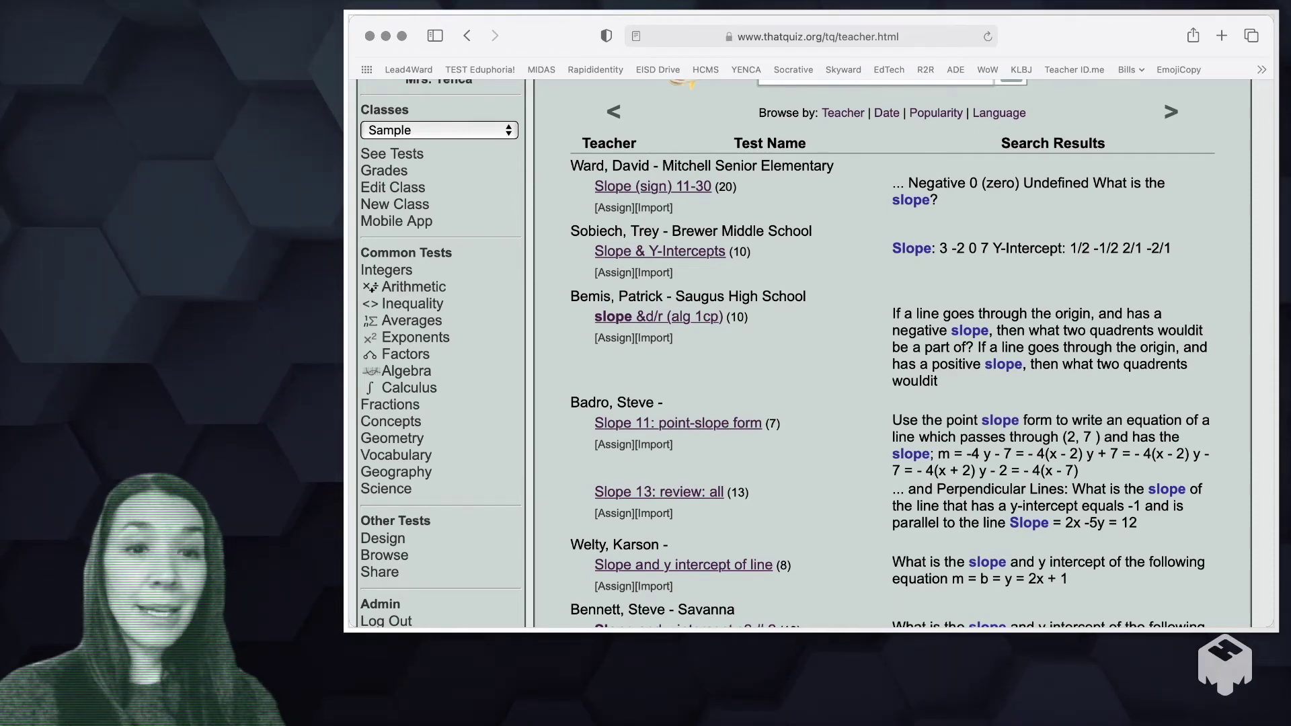
scroll(383, 398, down, 5)
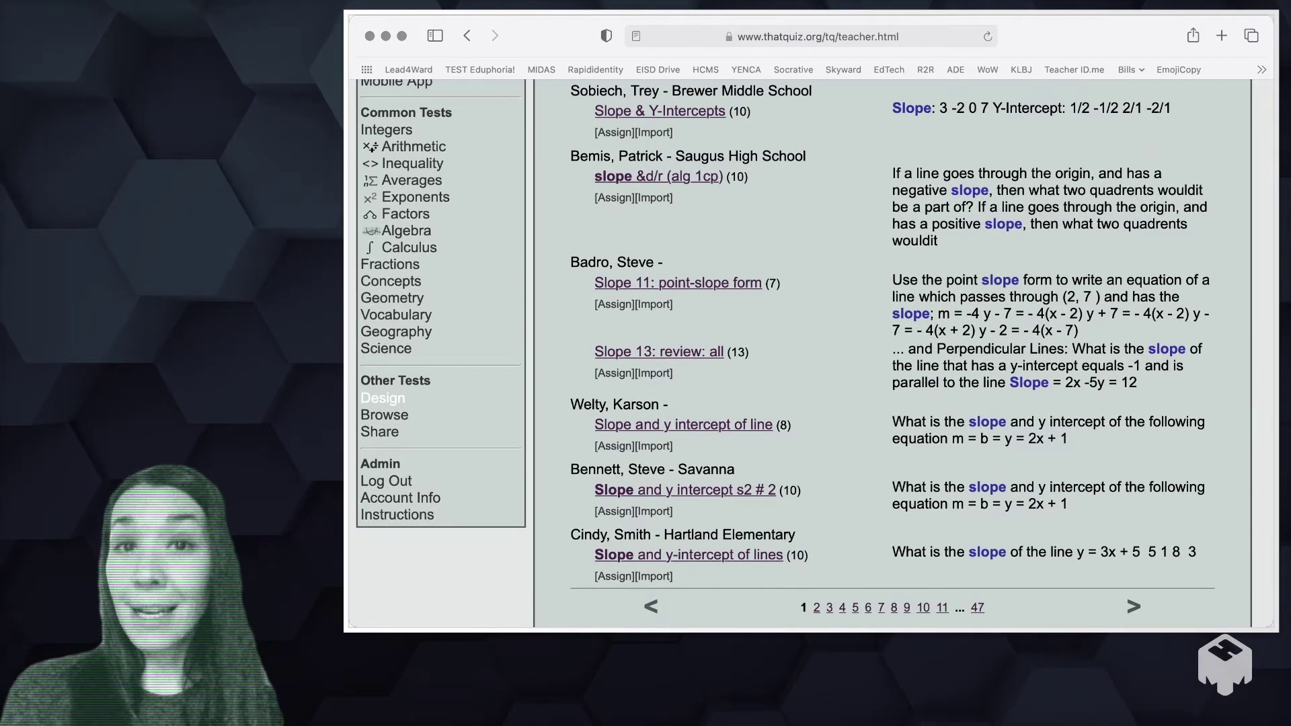
View the blank Matching and Questions editors in Design and return to the list of designed tests.
click(382, 398)
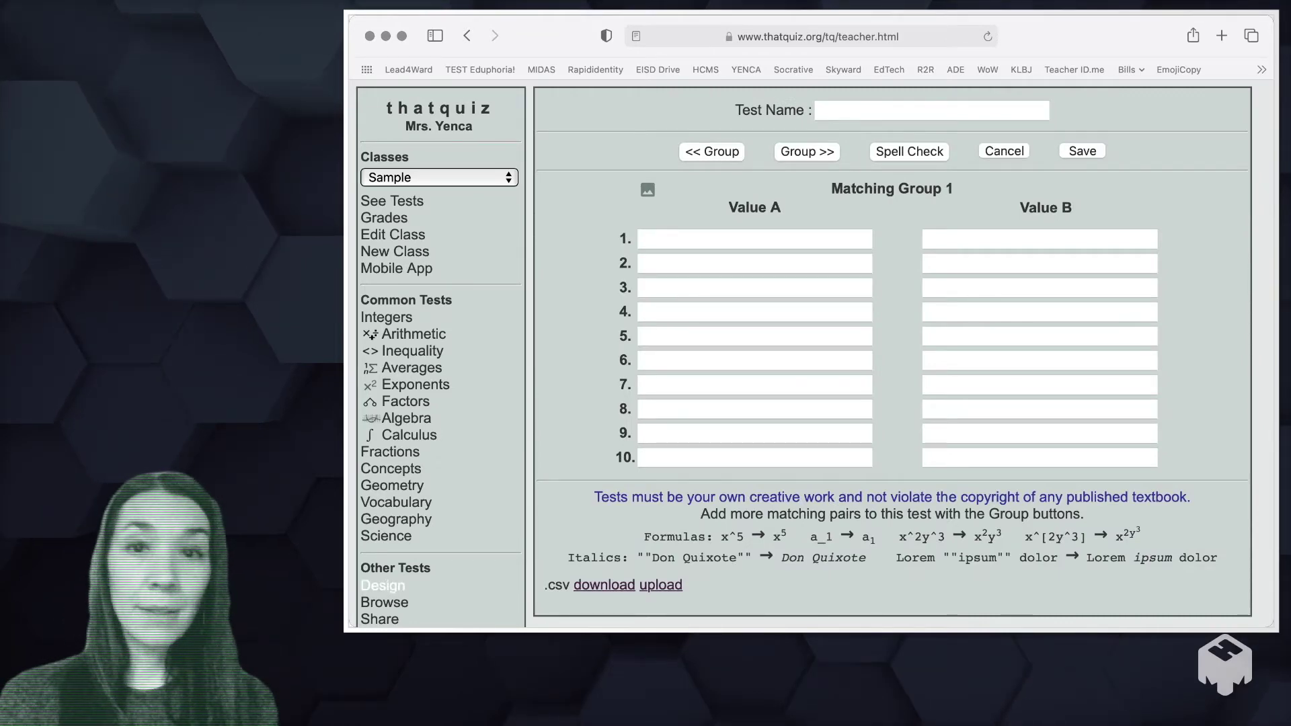
click(383, 586)
click(1152, 232)
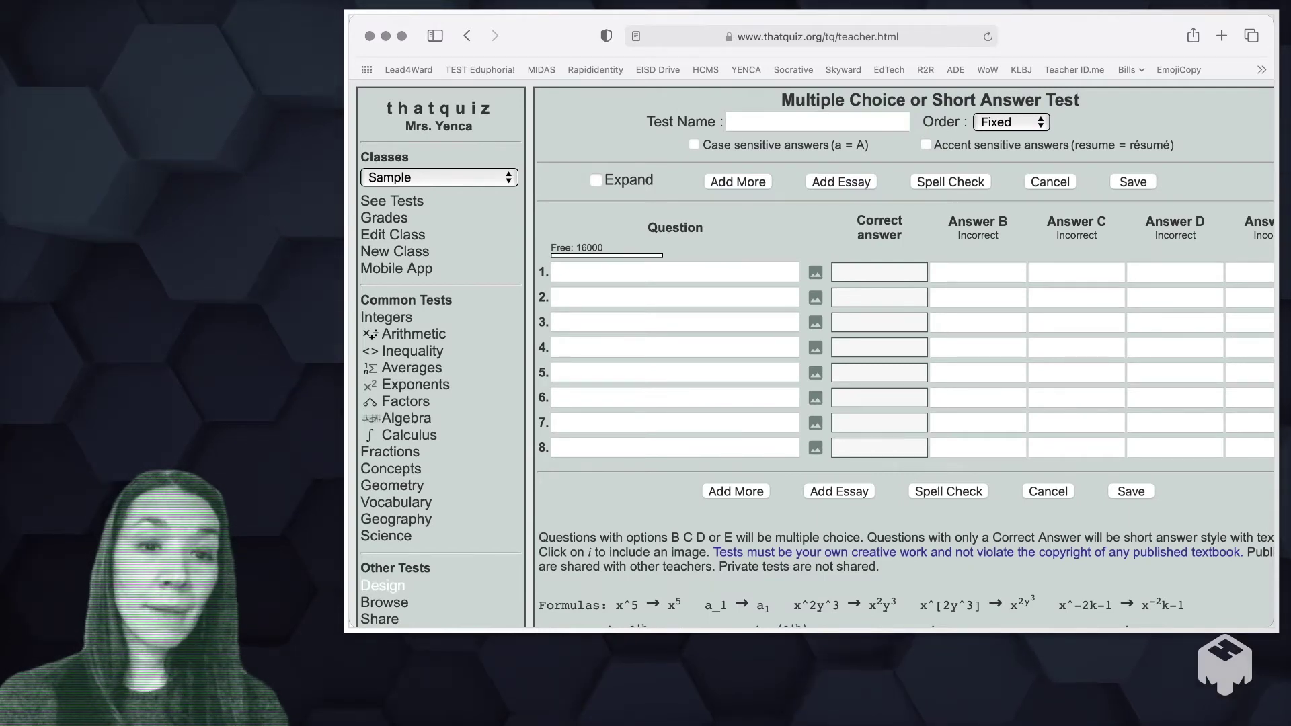
click(383, 585)
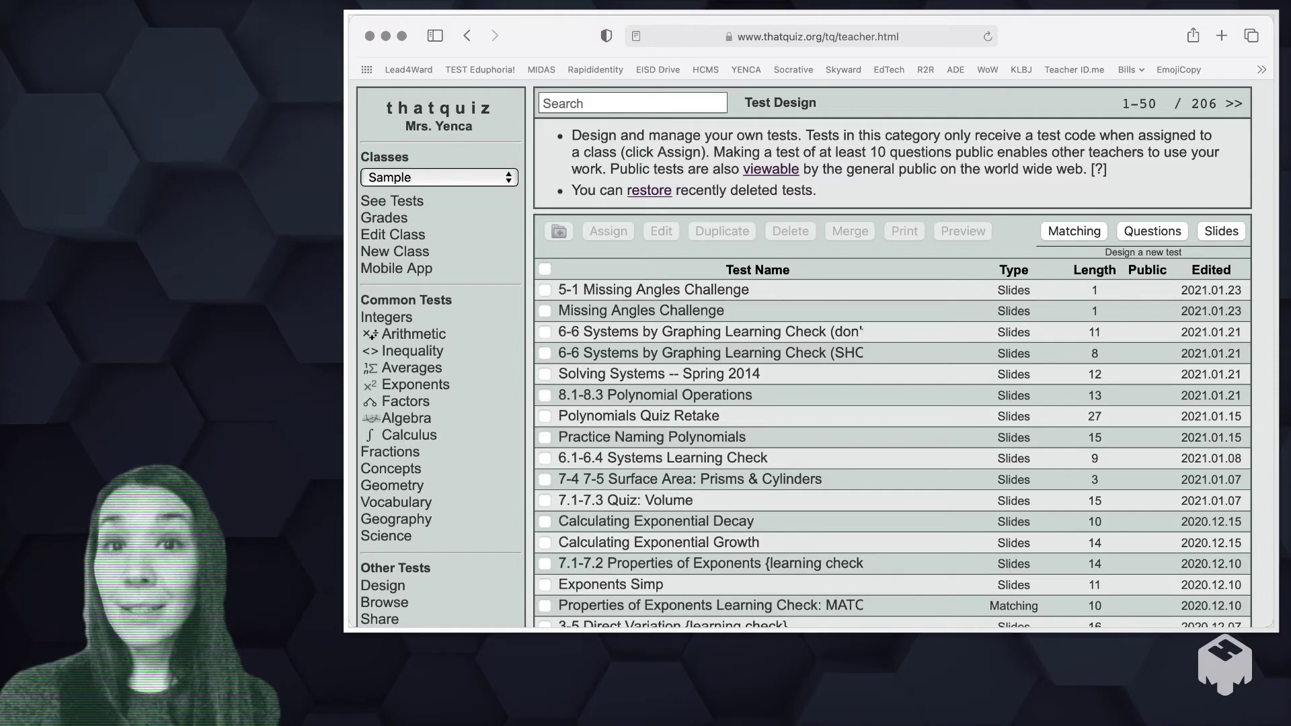
Start a new Slides test and name it "Sample Quiz".
click(1221, 230)
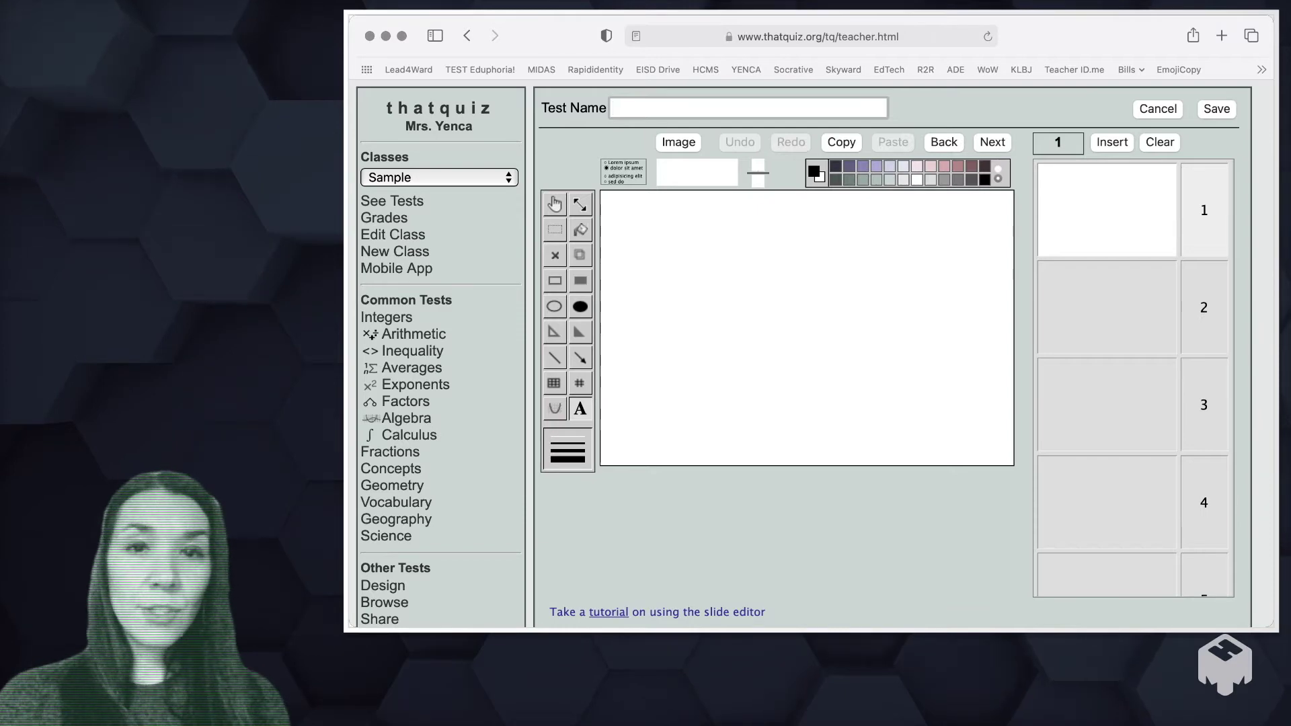
text(Sample Quiz)
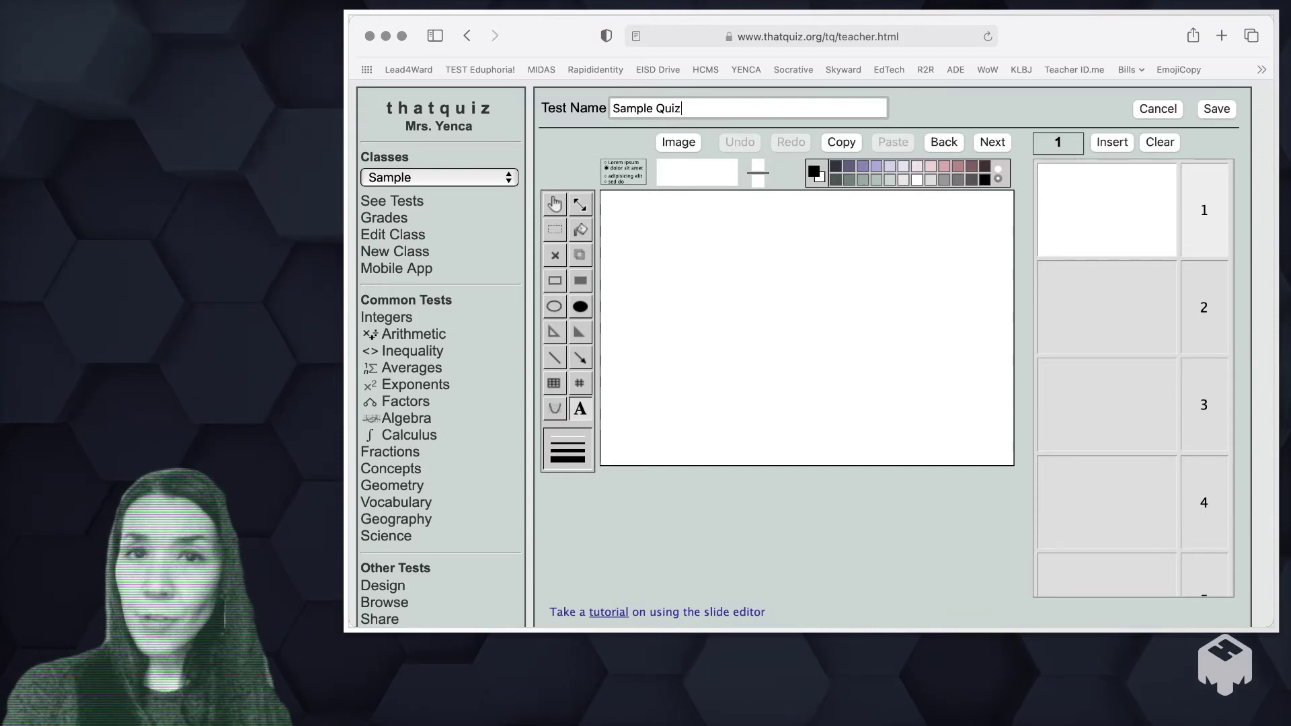
Place a multiple-choice answer block on slide 1 and add the text "Question here" above it.
drag(623, 171, 798, 368)
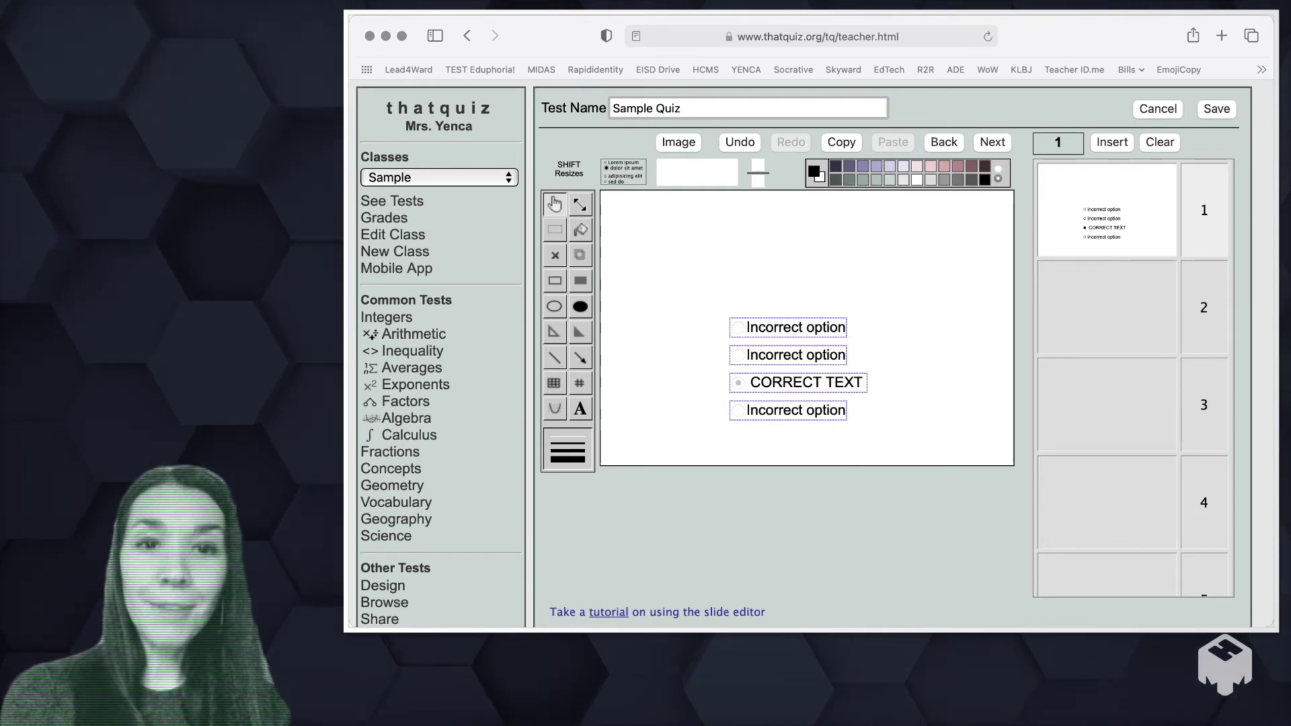
click(579, 409)
click(635, 211)
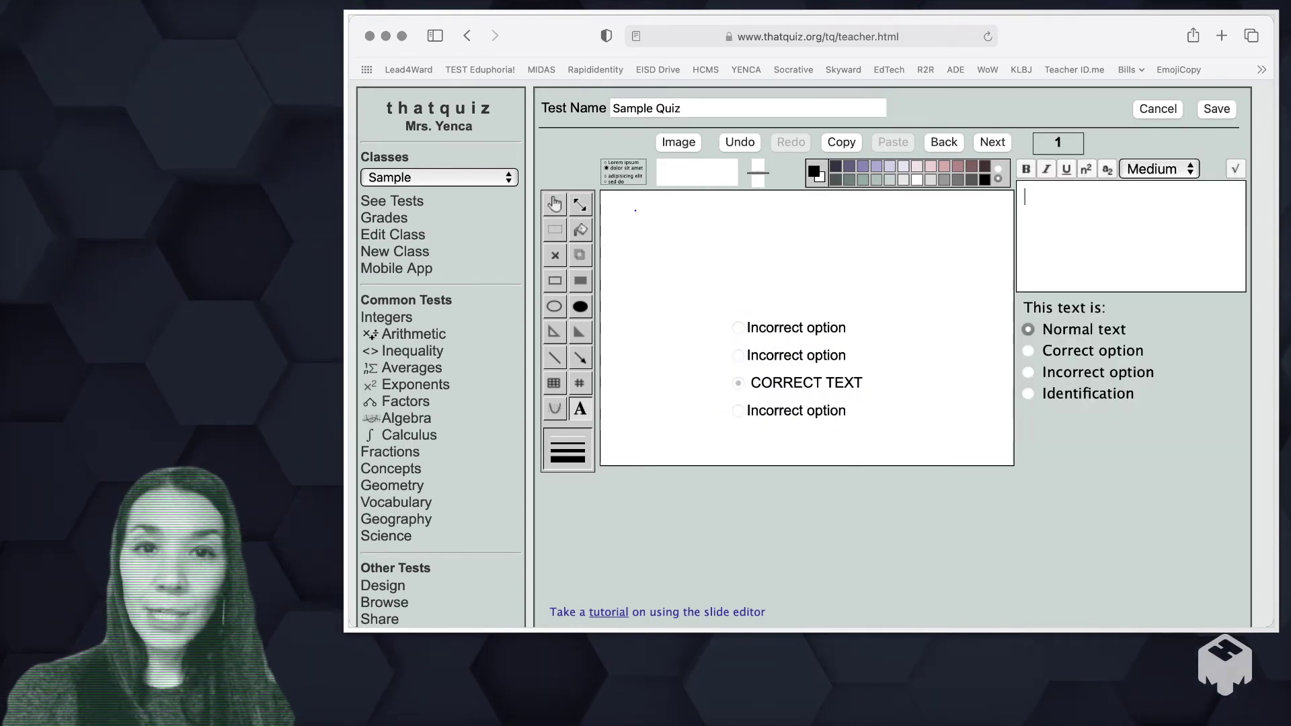
text(Question here)
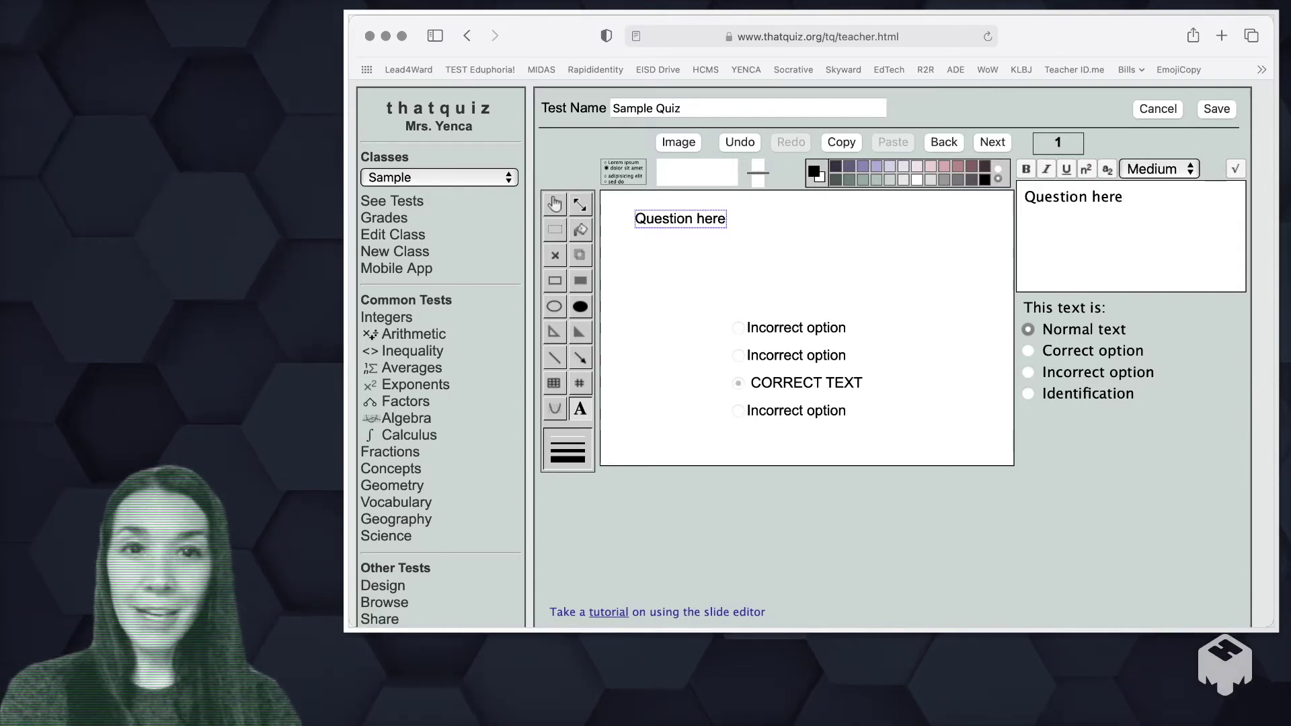
key(Escape)
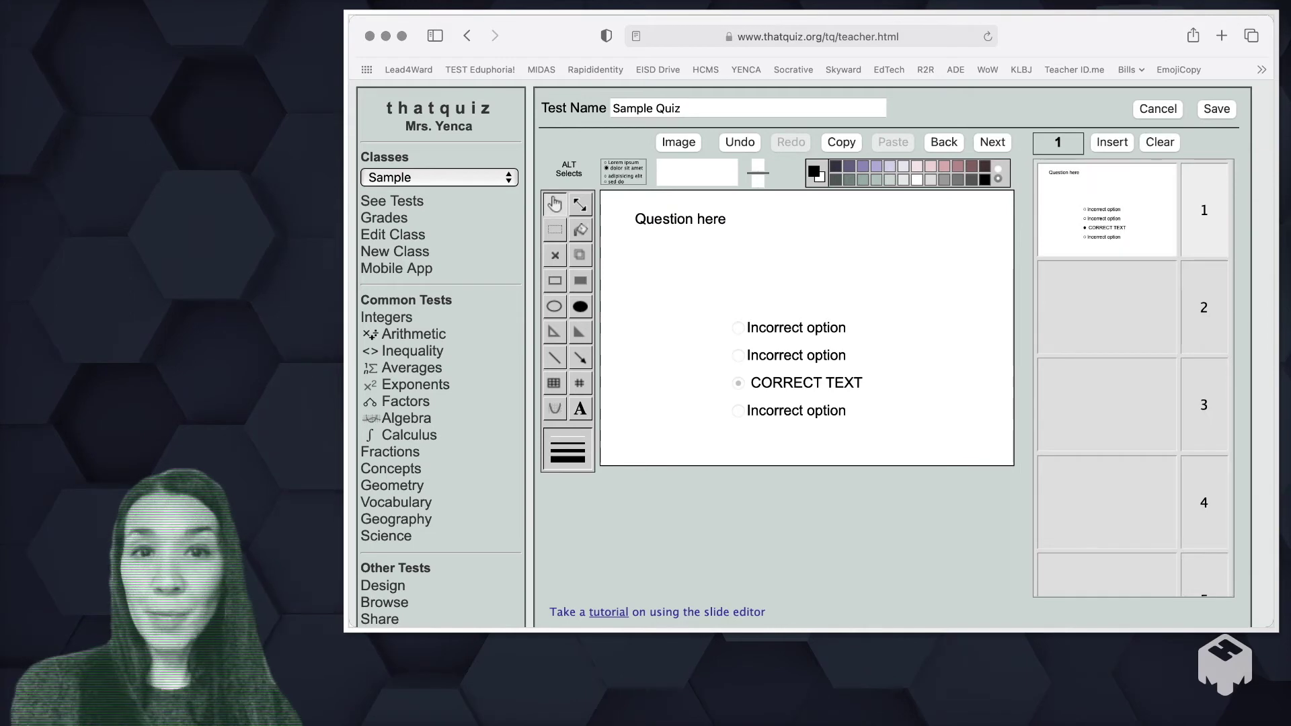
Remove the question text and all four multiple-choice options from slide 1.
click(680, 218)
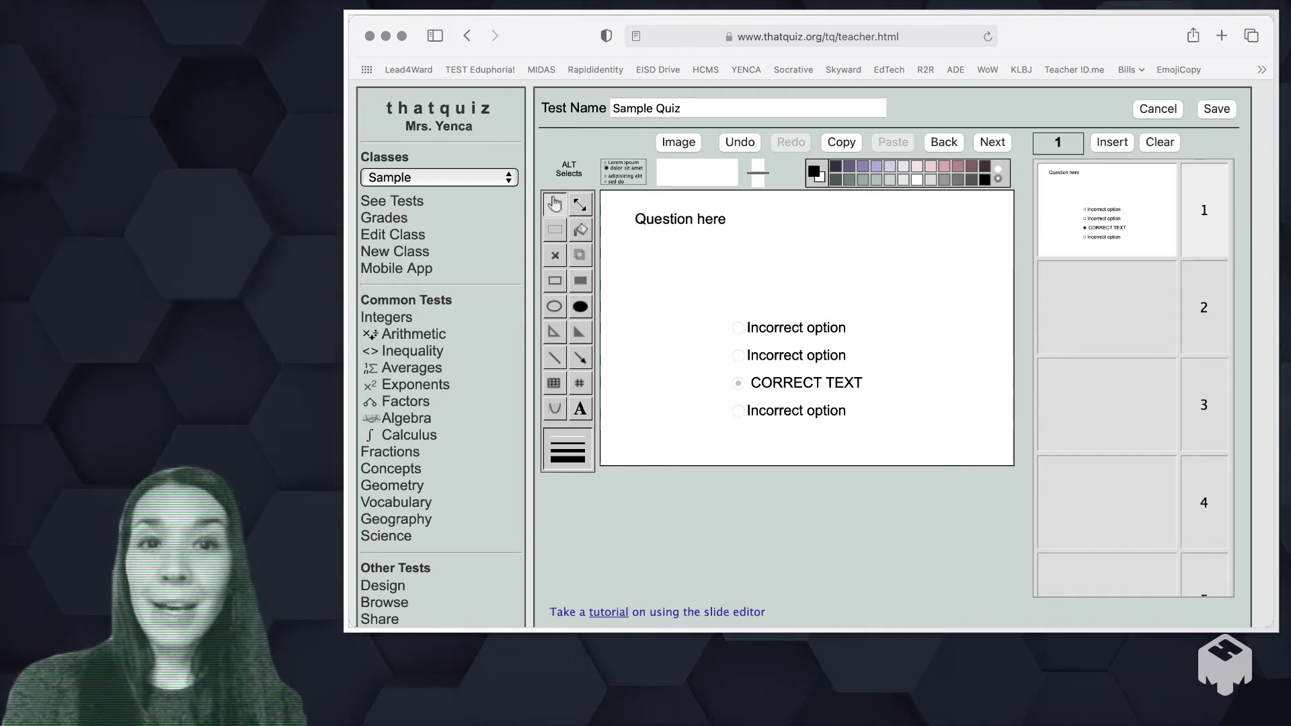
drag(680, 218, 700, 518)
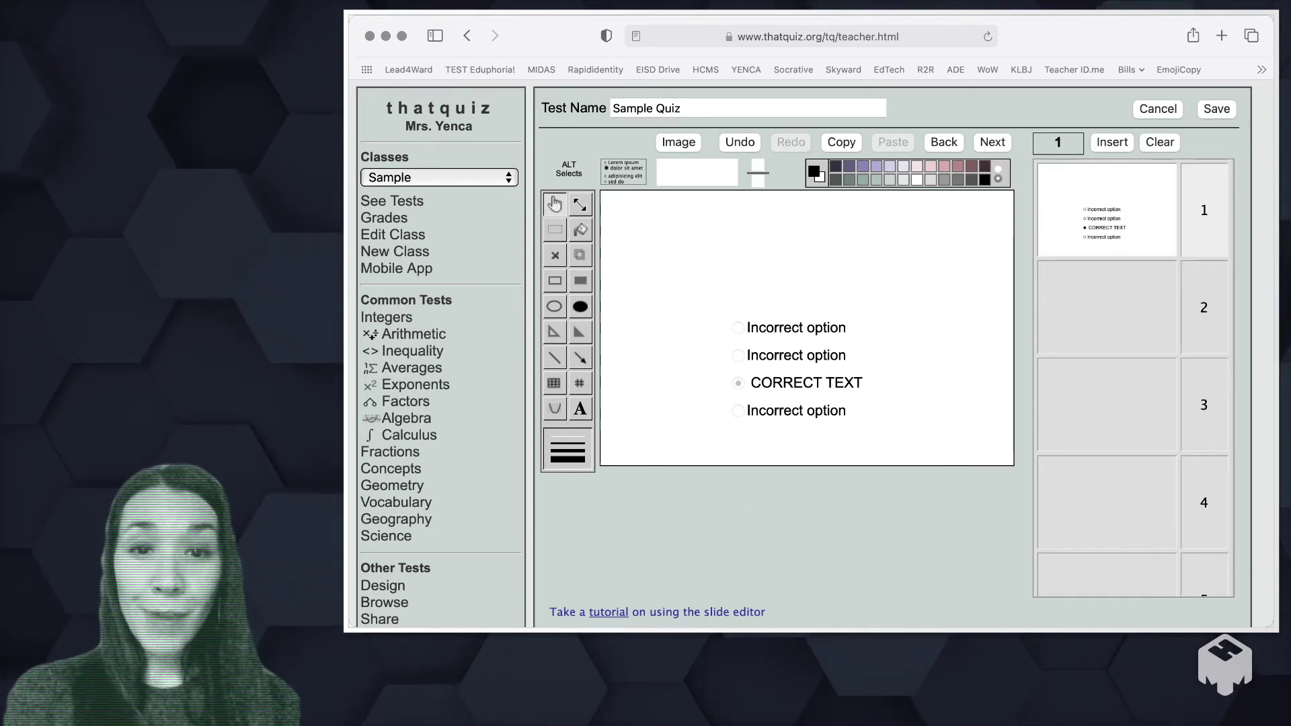
drag(788, 410, 788, 484)
drag(798, 383, 799, 484)
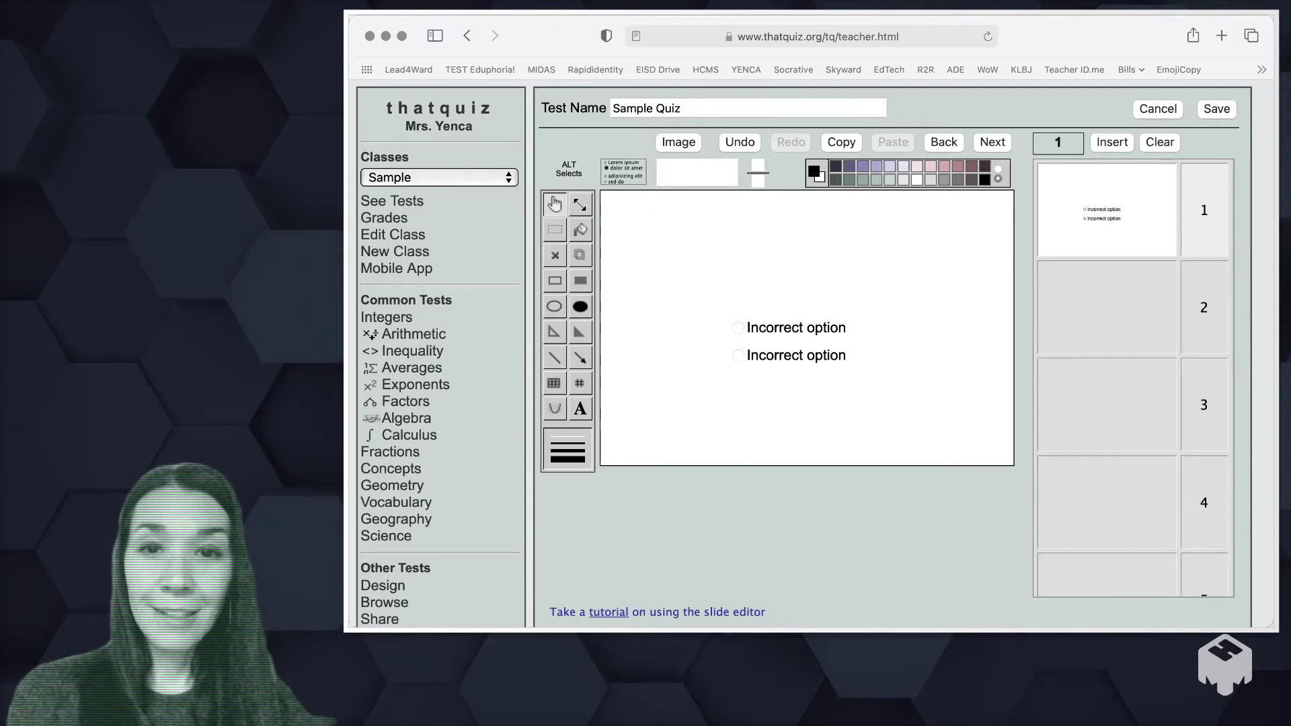
drag(788, 355, 796, 485)
drag(787, 327, 787, 484)
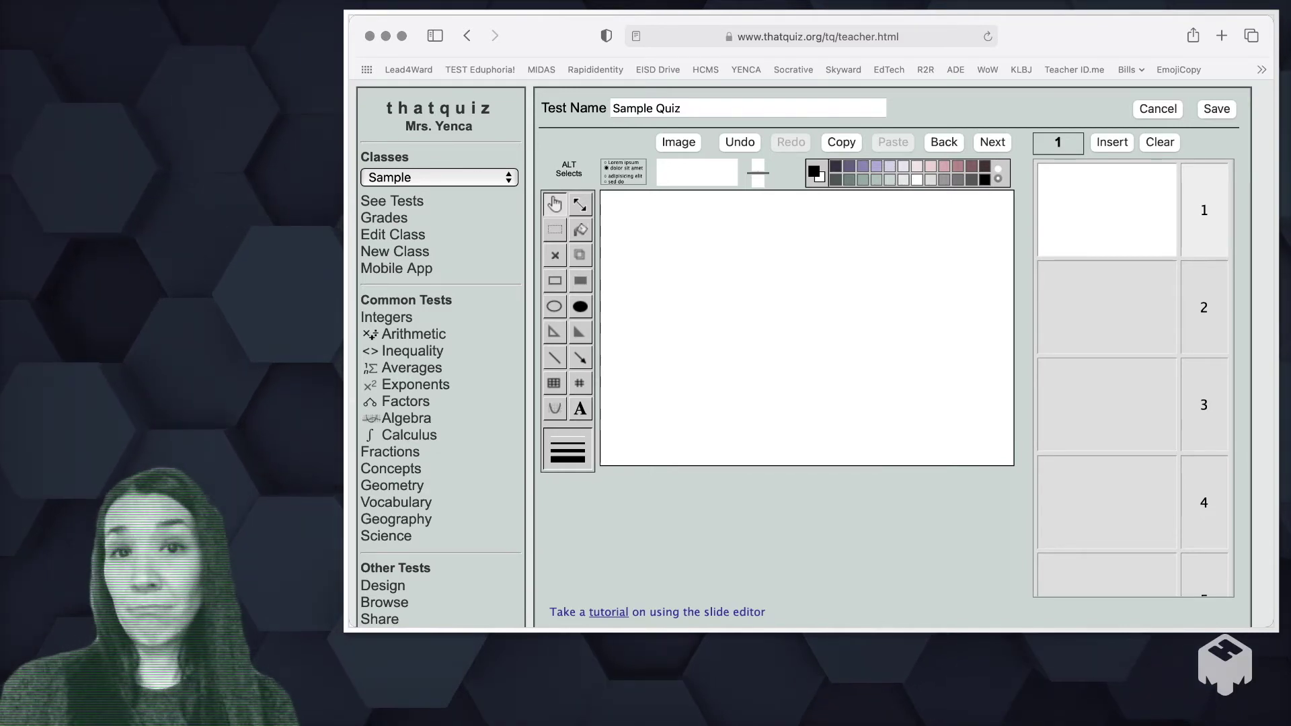
Add a short-answer box with the correct answer 20 to slide 1, and the text "Ask a question" above it.
drag(697, 172, 756, 374)
click(580, 408)
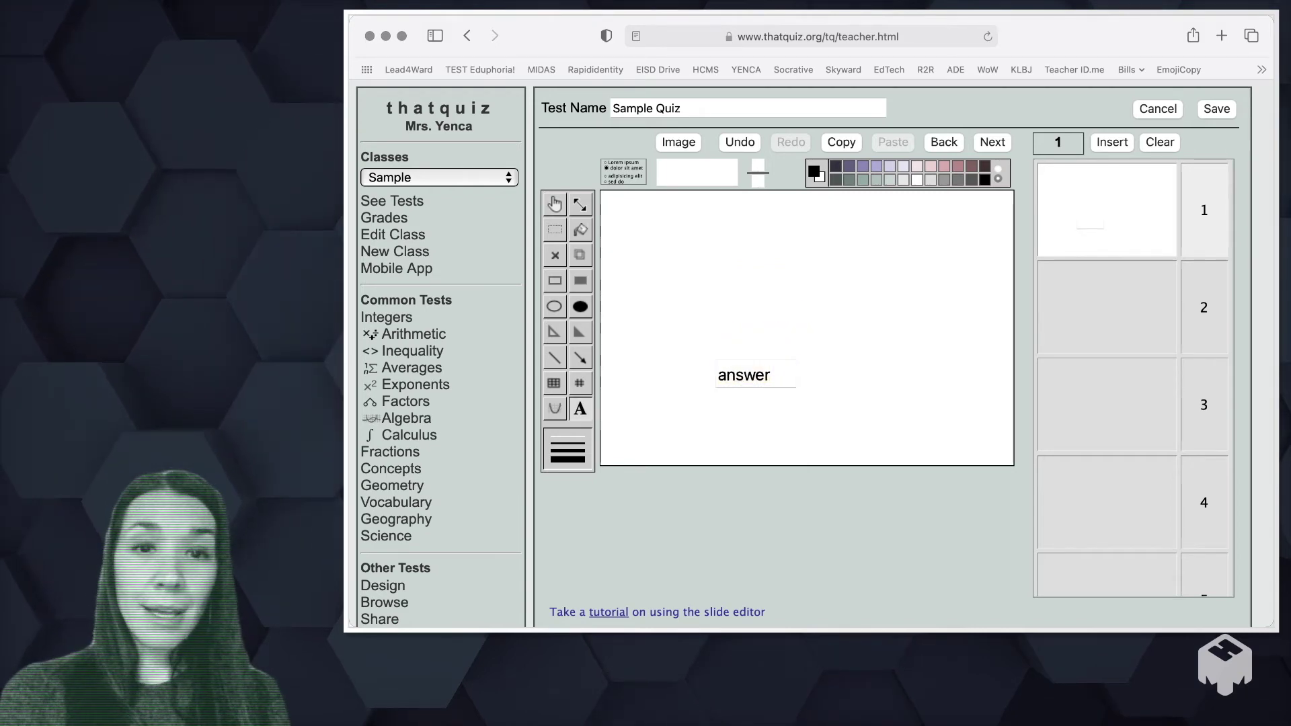
click(656, 280)
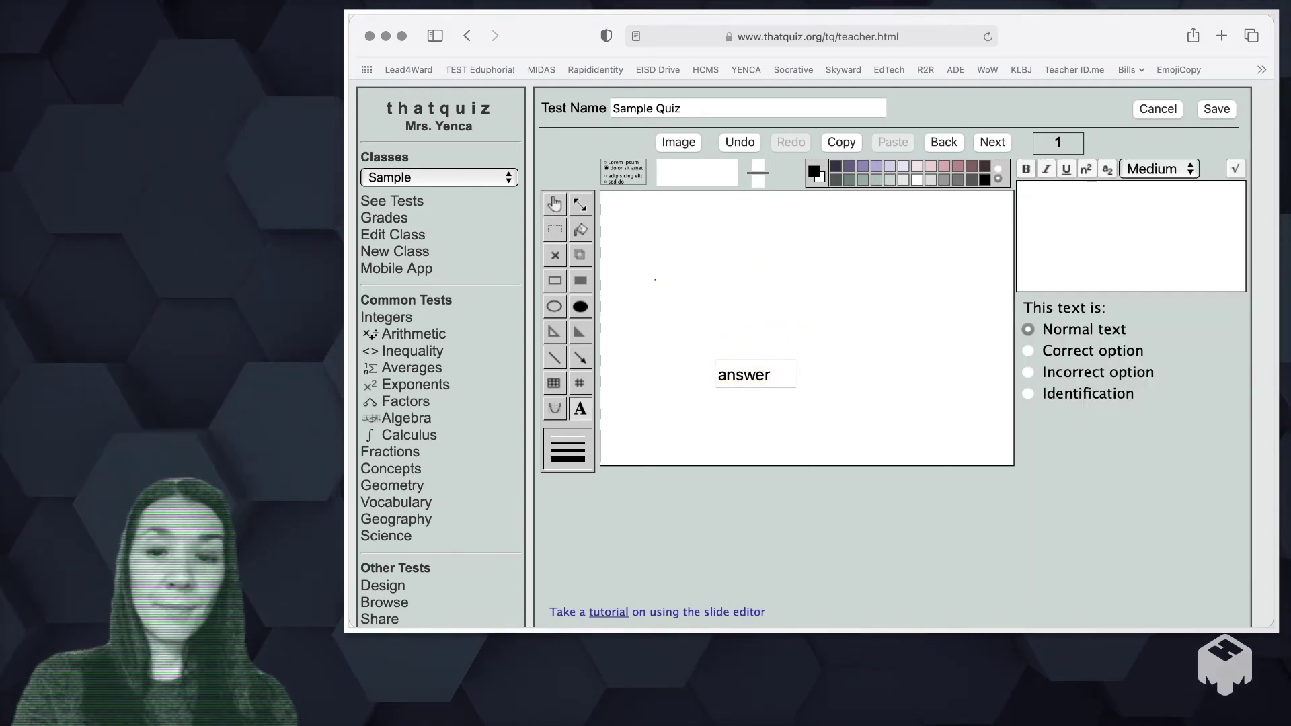
text(Ask a question)
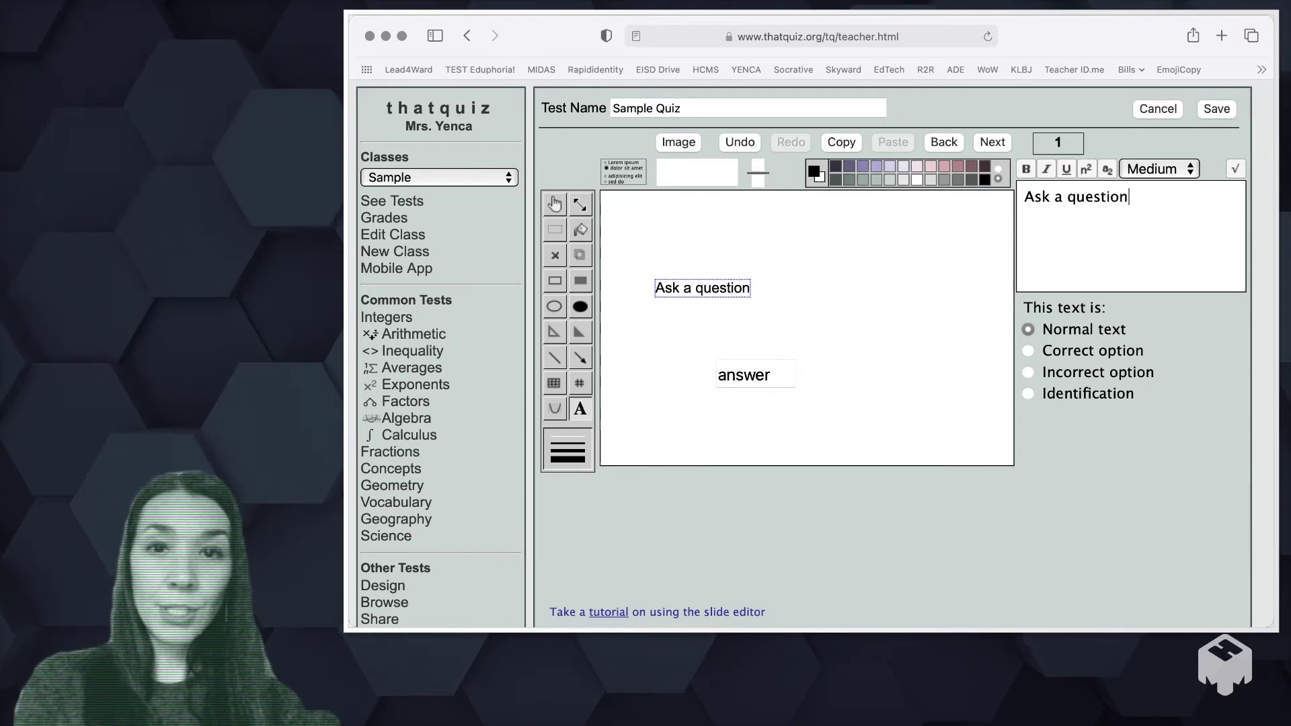
click(771, 375)
drag(770, 375, 719, 374)
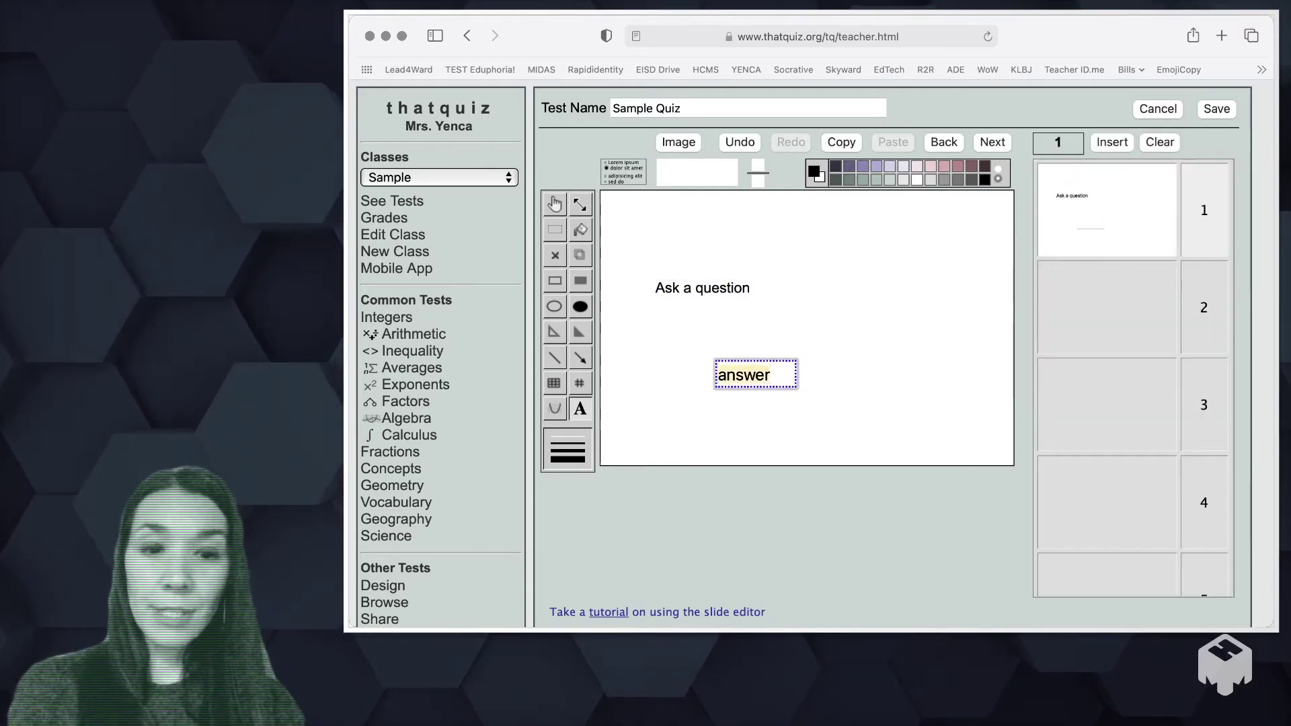
text(20)
click(849, 388)
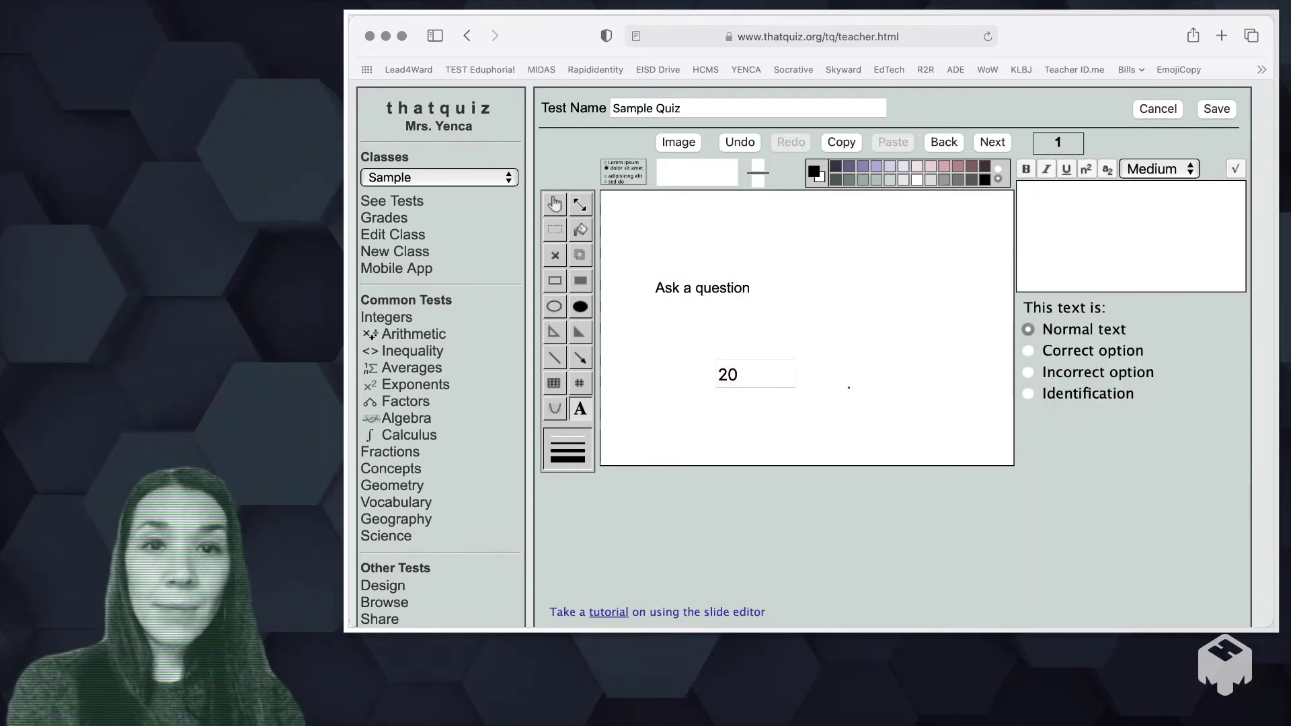
Move the question text to the upper part of the slide and bring the answer box up beneath it.
click(555, 205)
drag(703, 288, 714, 228)
click(755, 374)
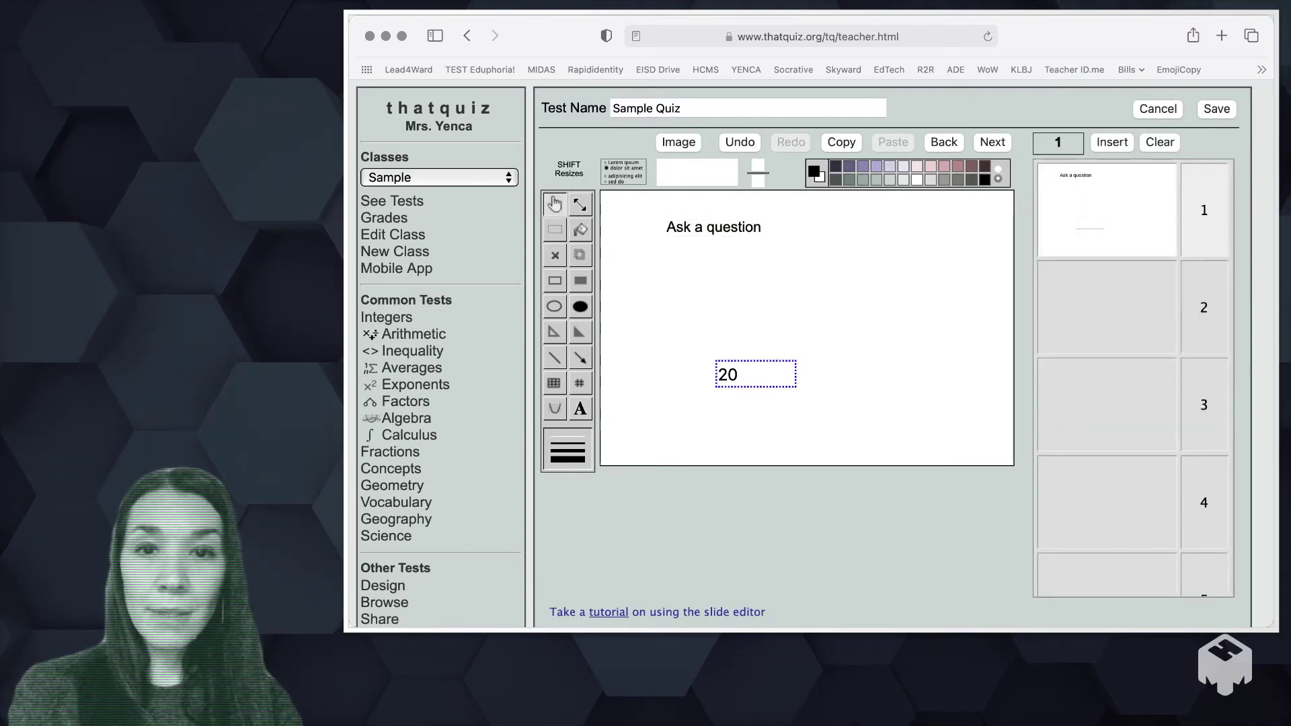
drag(756, 374, 790, 298)
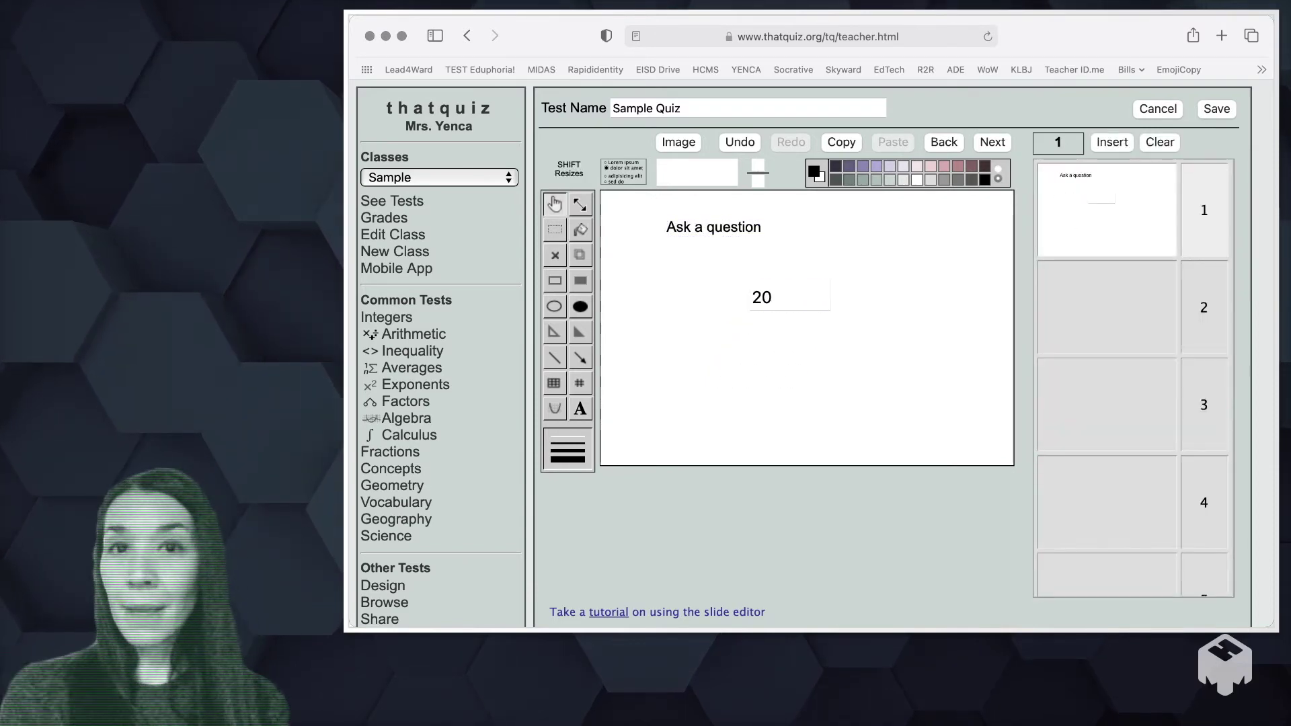
click(713, 228)
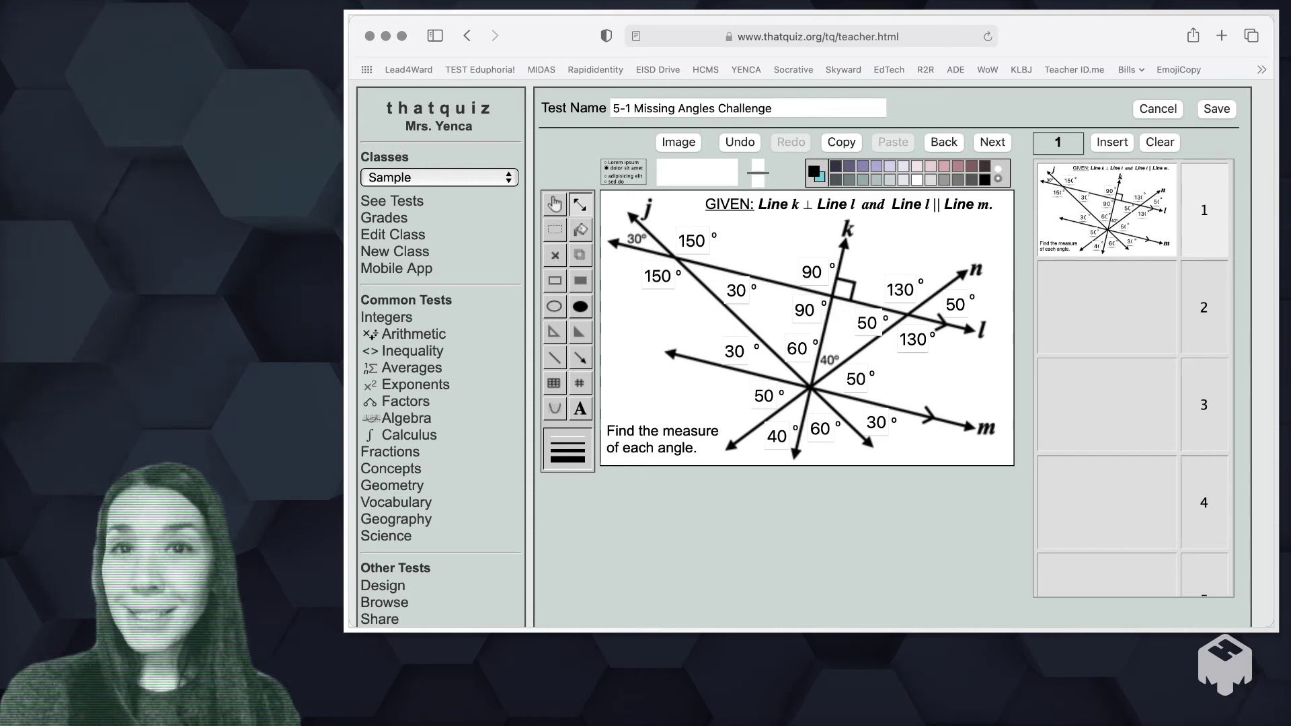
Step through the answer boxes on the 5-1 Missing Angles Challenge slide to check their order.
key(shift)
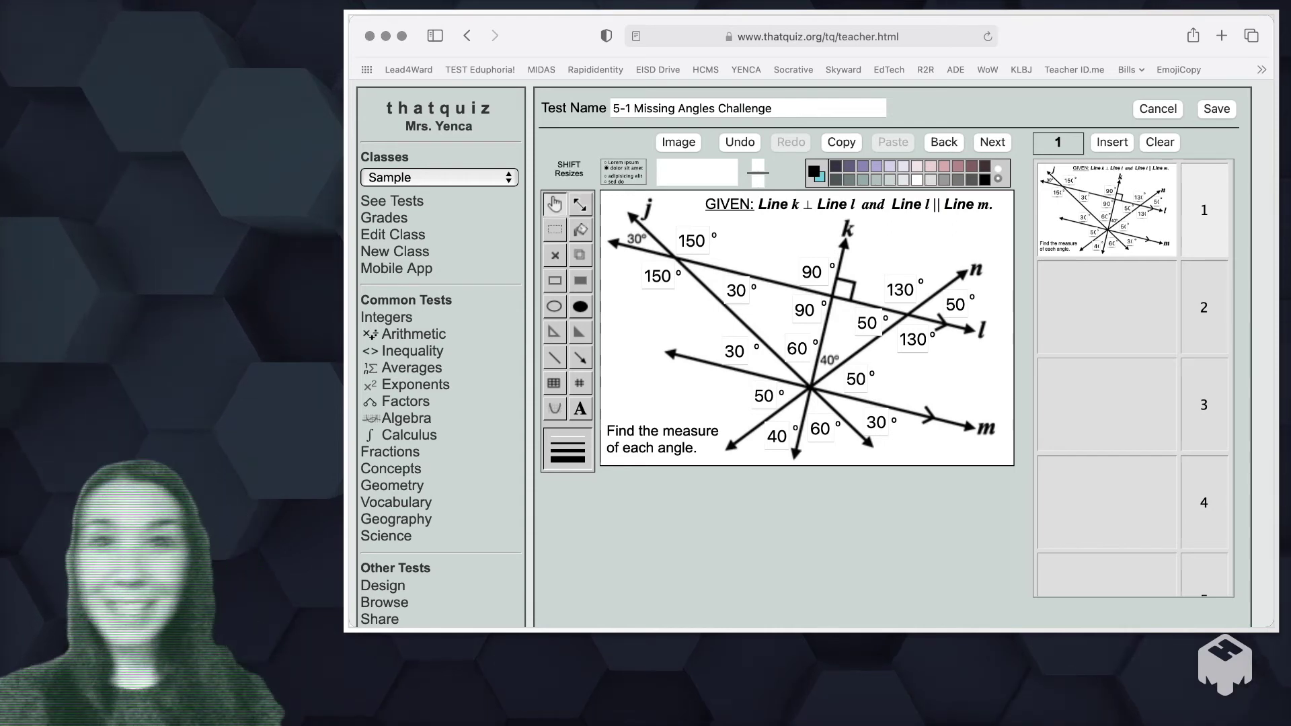
click(580, 408)
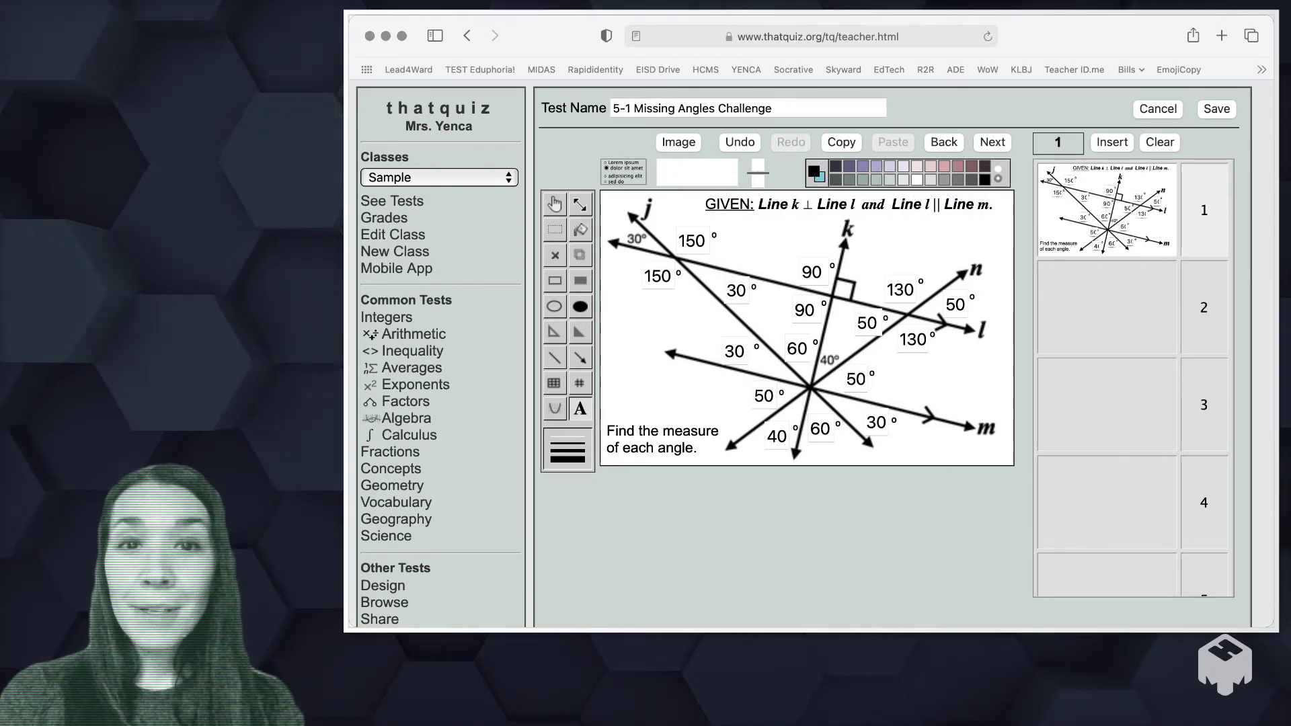
key(Tab)
key(Tab)
key(Tab)
key(Tab)
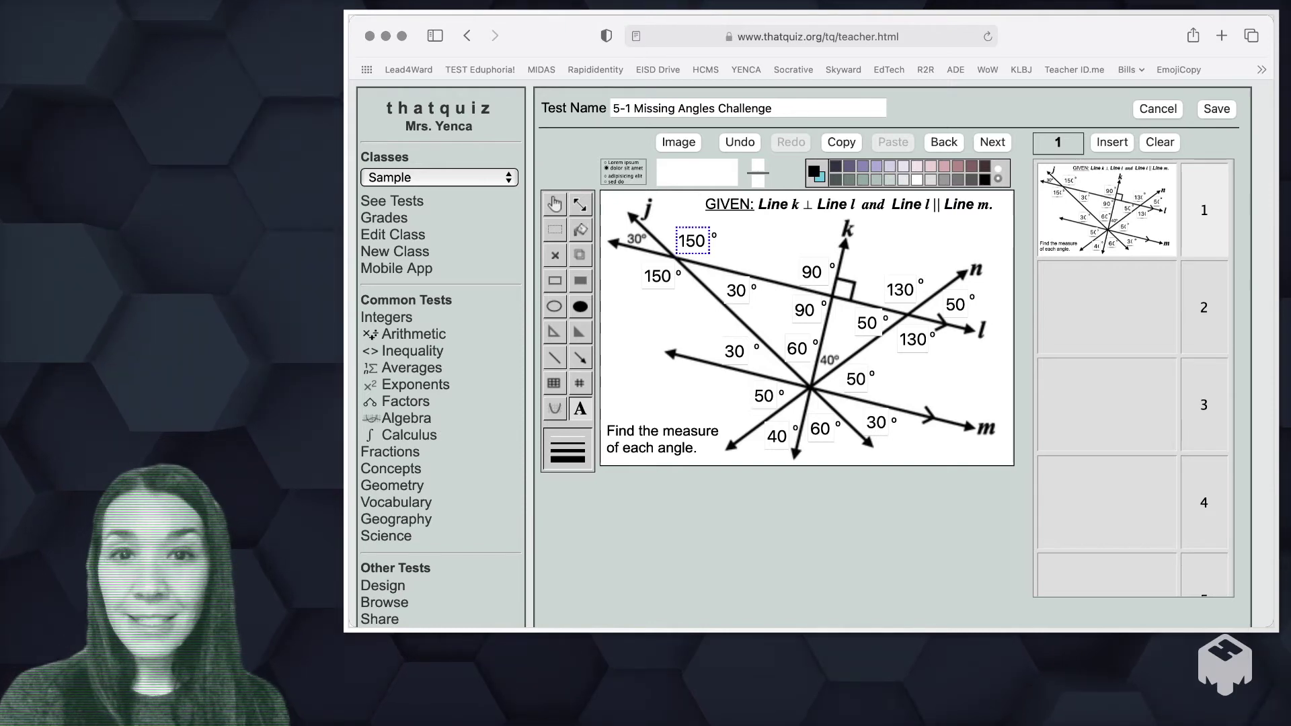
key(Tab)
key(Tab)
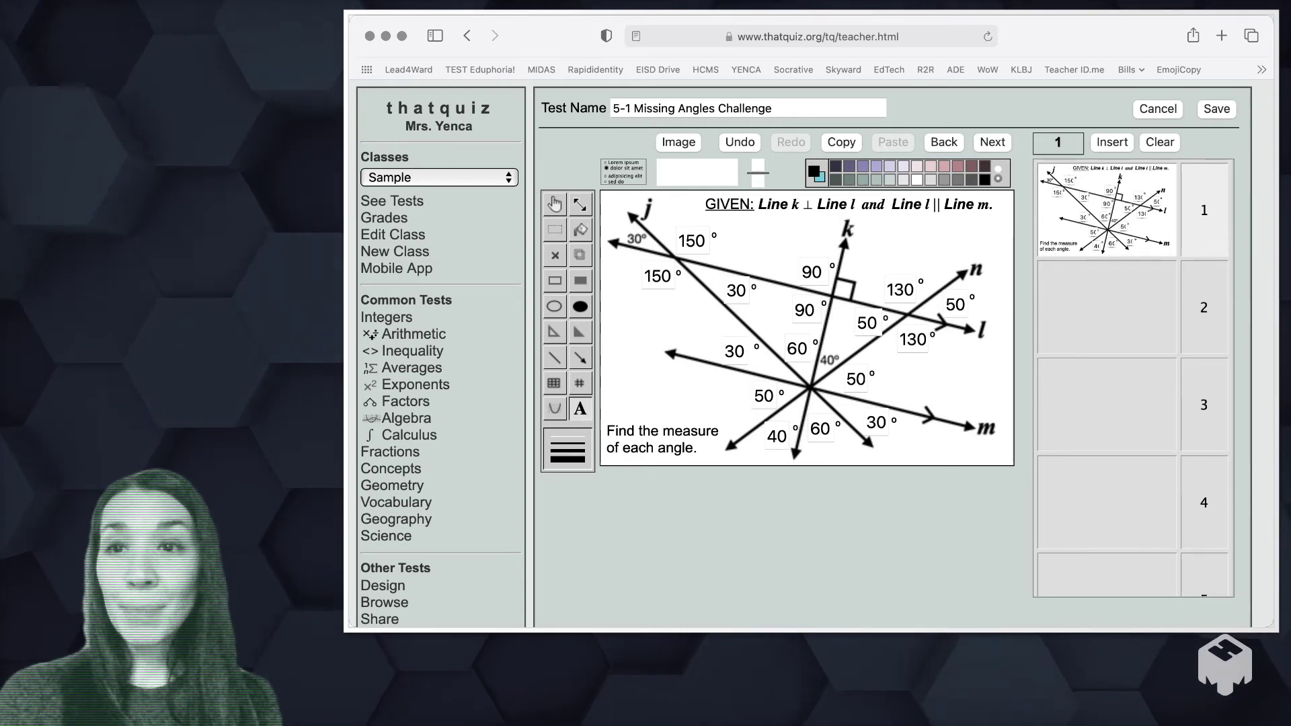
Save the 5-1 Missing Angles Challenge test and, in its preview, enter 30 for the angle just below line l and beside line j.
click(1216, 109)
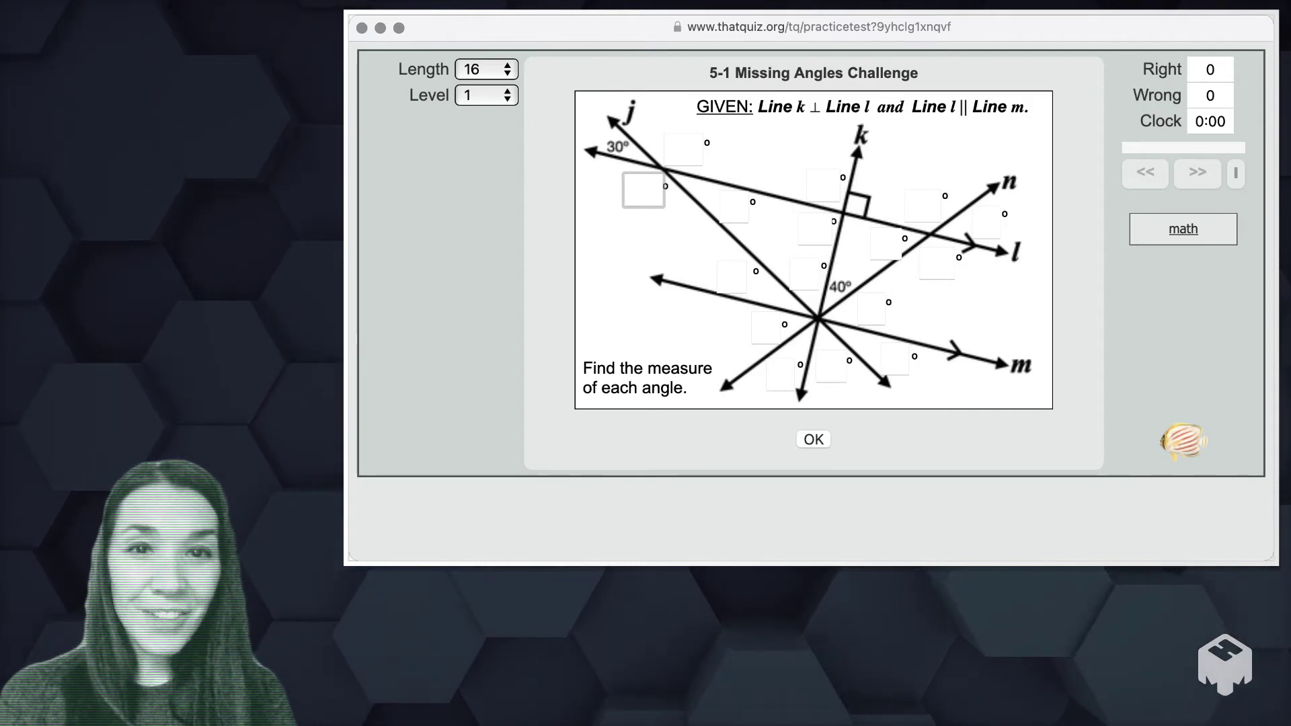
click(734, 207)
text(30)
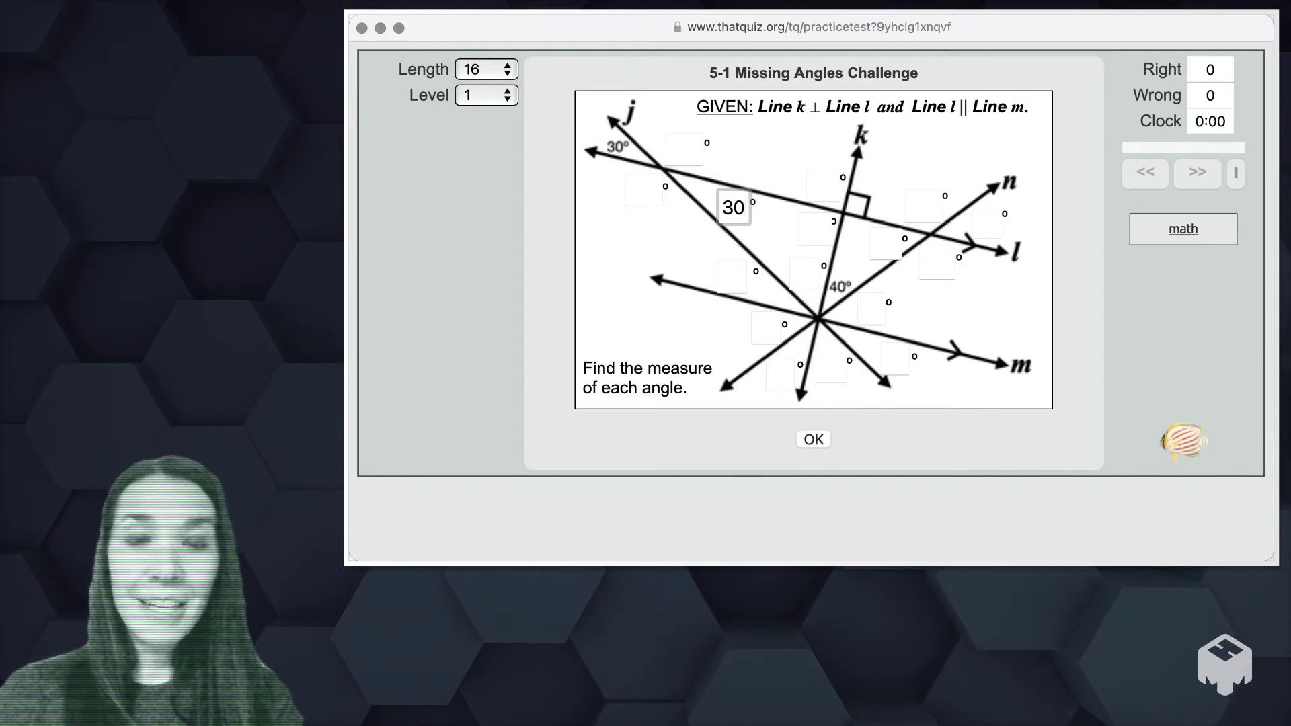
Enter 150 for the angle just above line l and right of line j, submit the practice test, and review the missed problems.
click(684, 149)
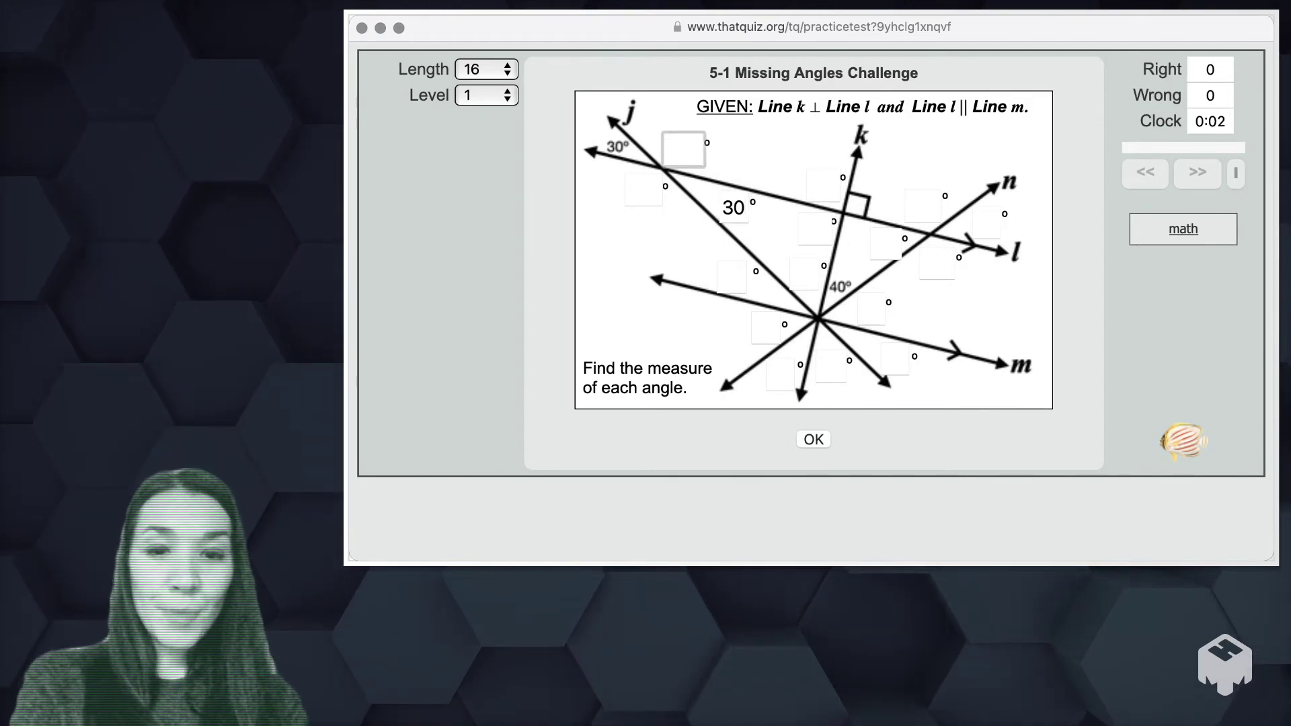
text(150)
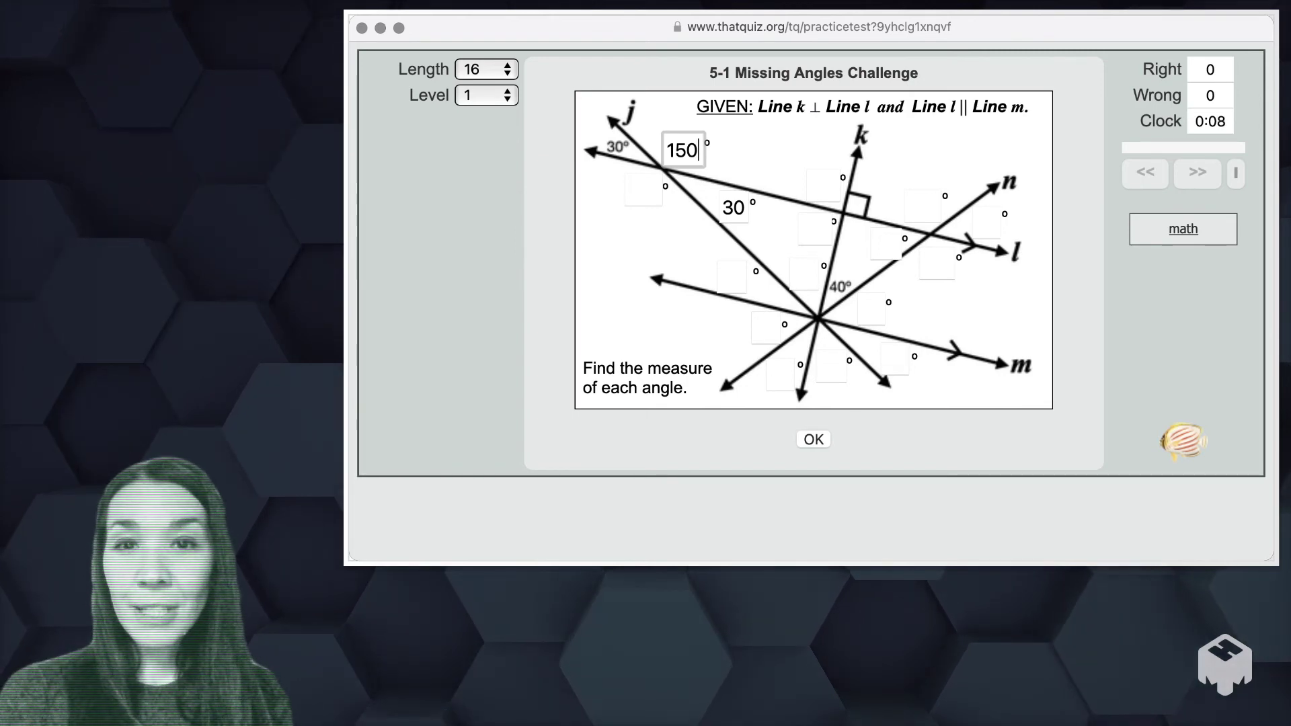
key(Return)
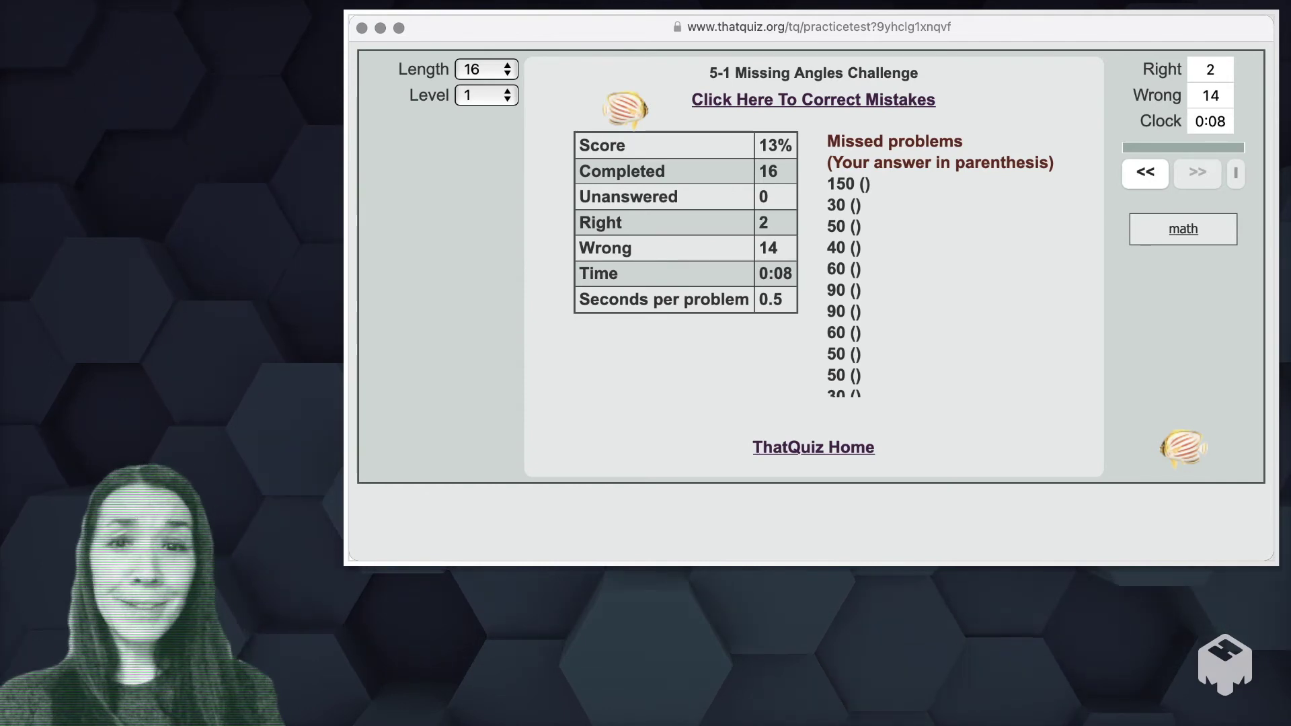
scroll(939, 269, down, 1)
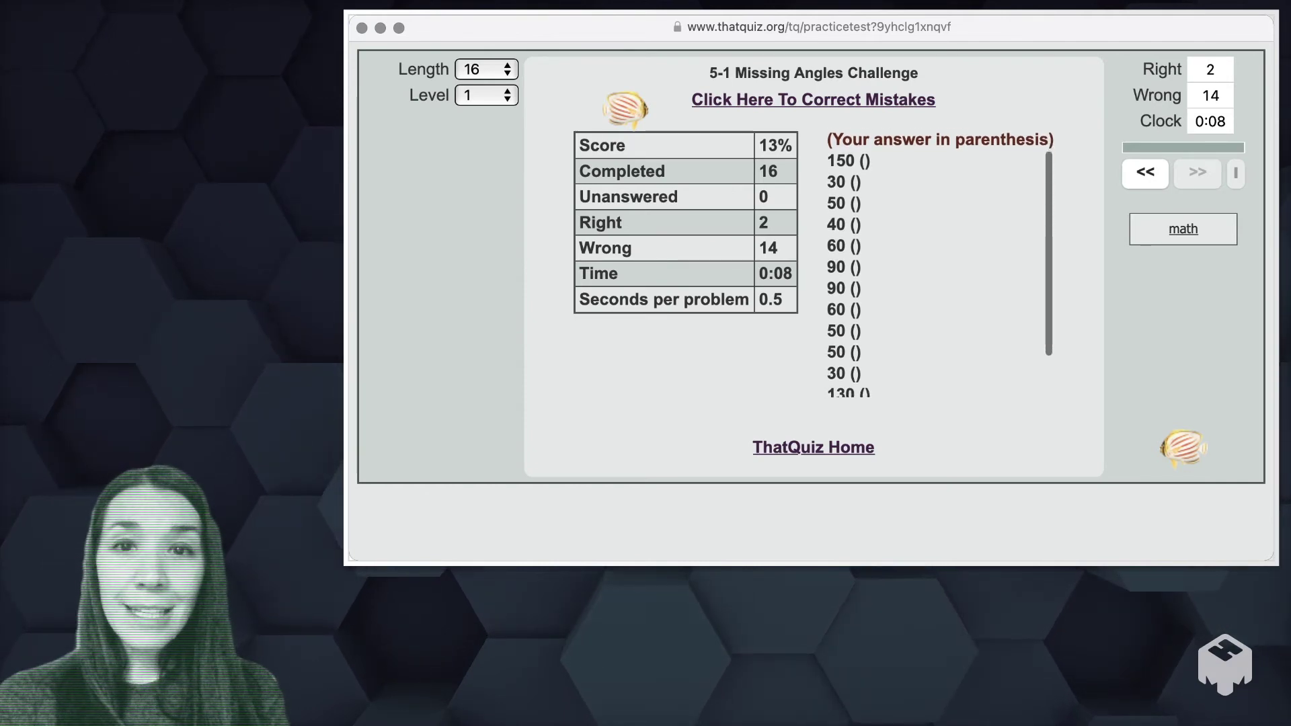
scroll(938, 269, down, 3)
scroll(867, 262, up, 2)
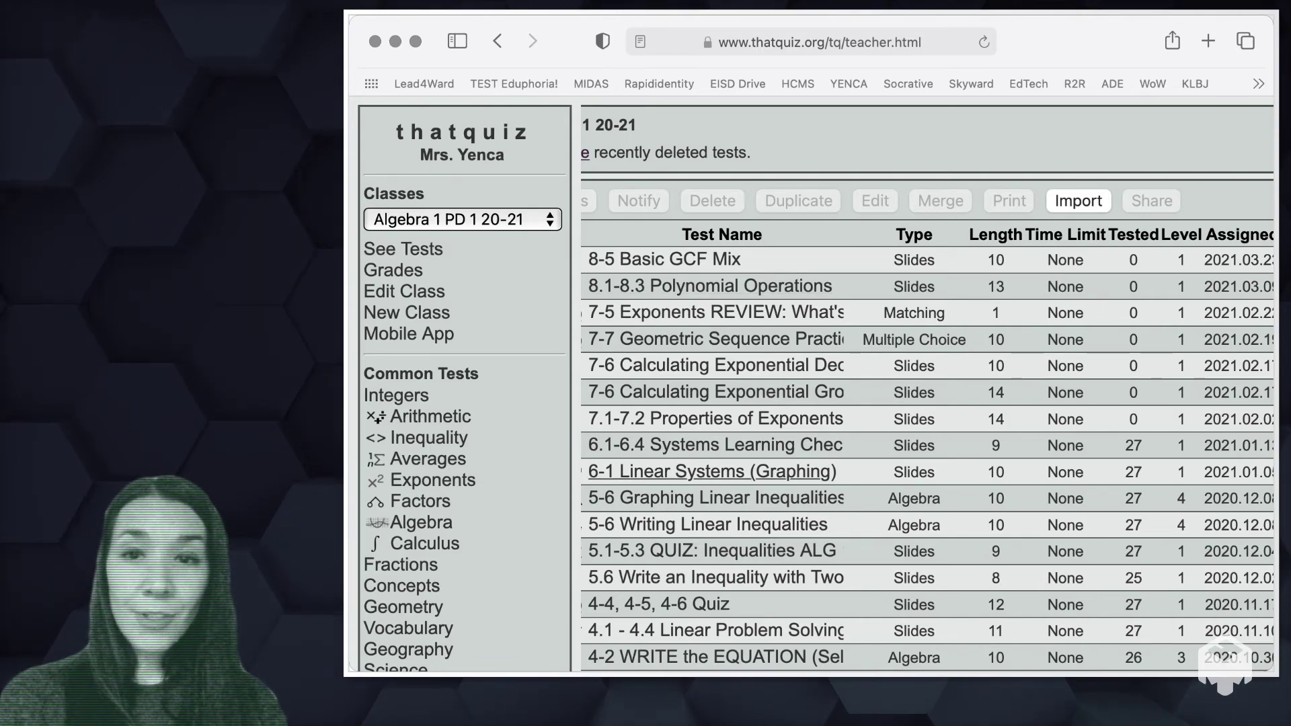
Look through the Algebra 1 PD 1 20-21 test list, and open the class's grades to review the scores per test.
scroll(713, 296, down, 5)
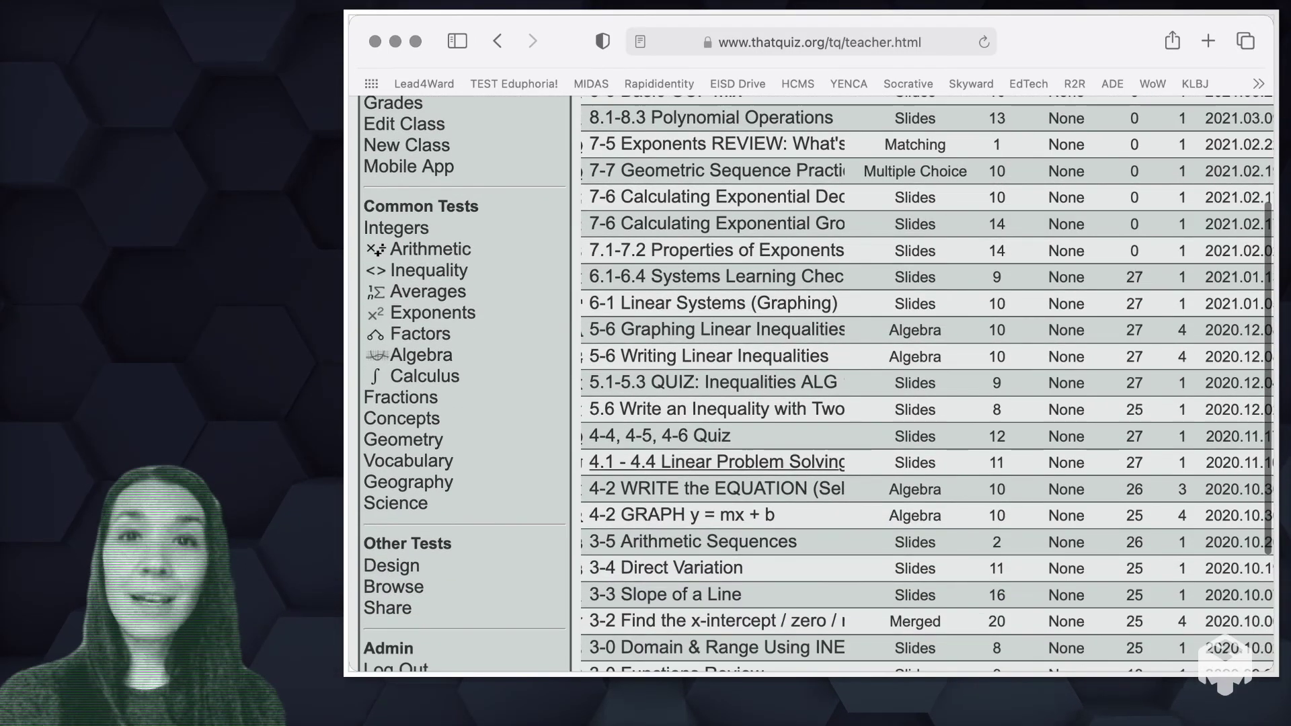
scroll(713, 465, up, 5)
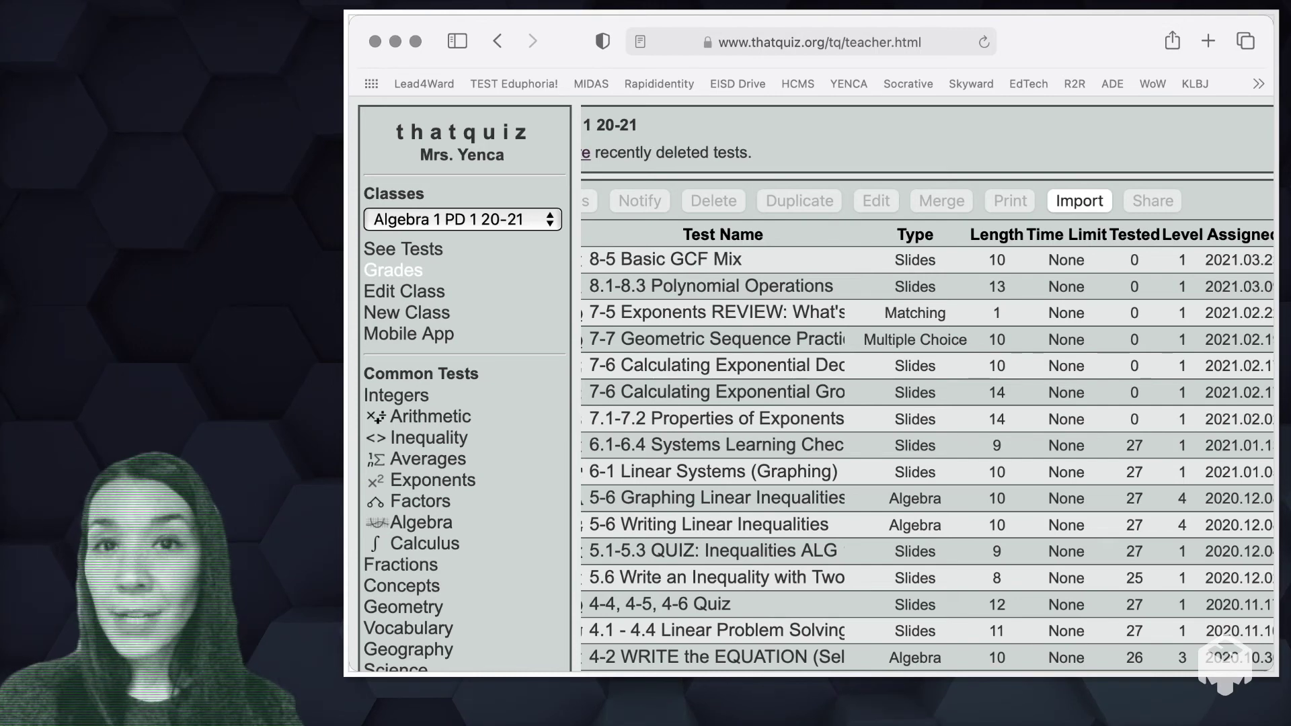
click(394, 270)
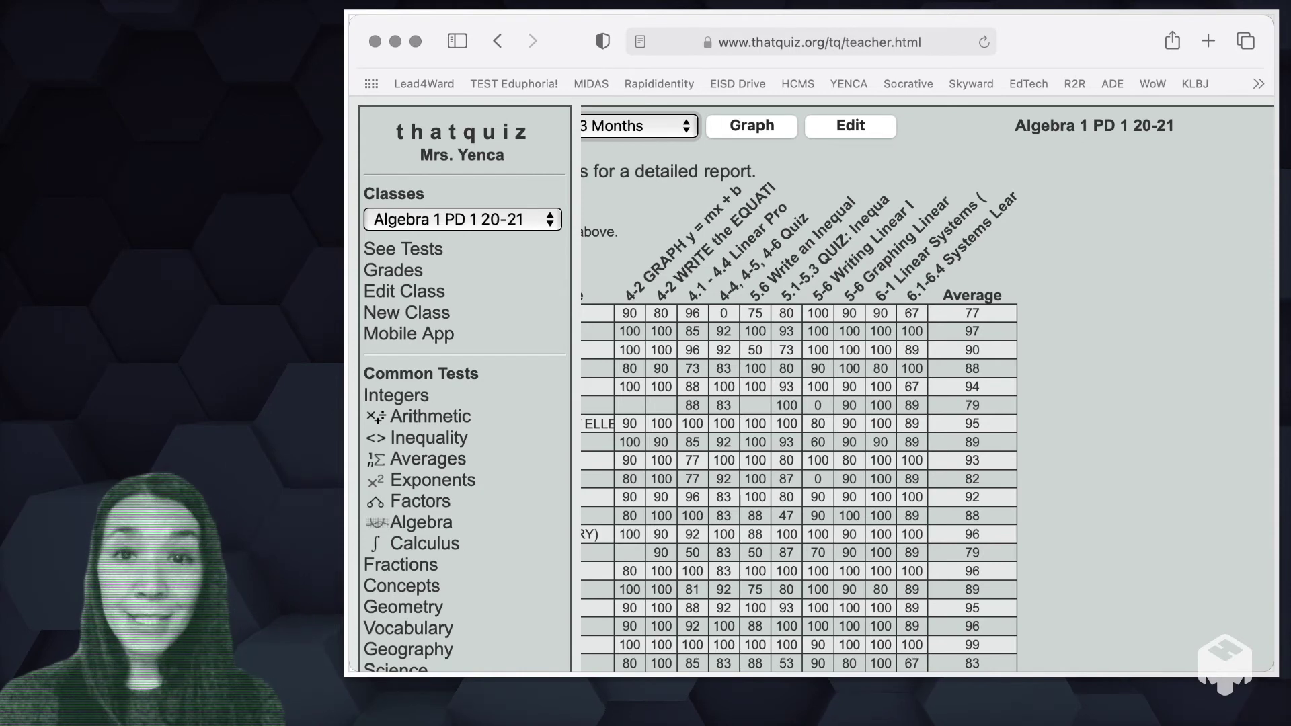
scroll(807, 383, down, 2)
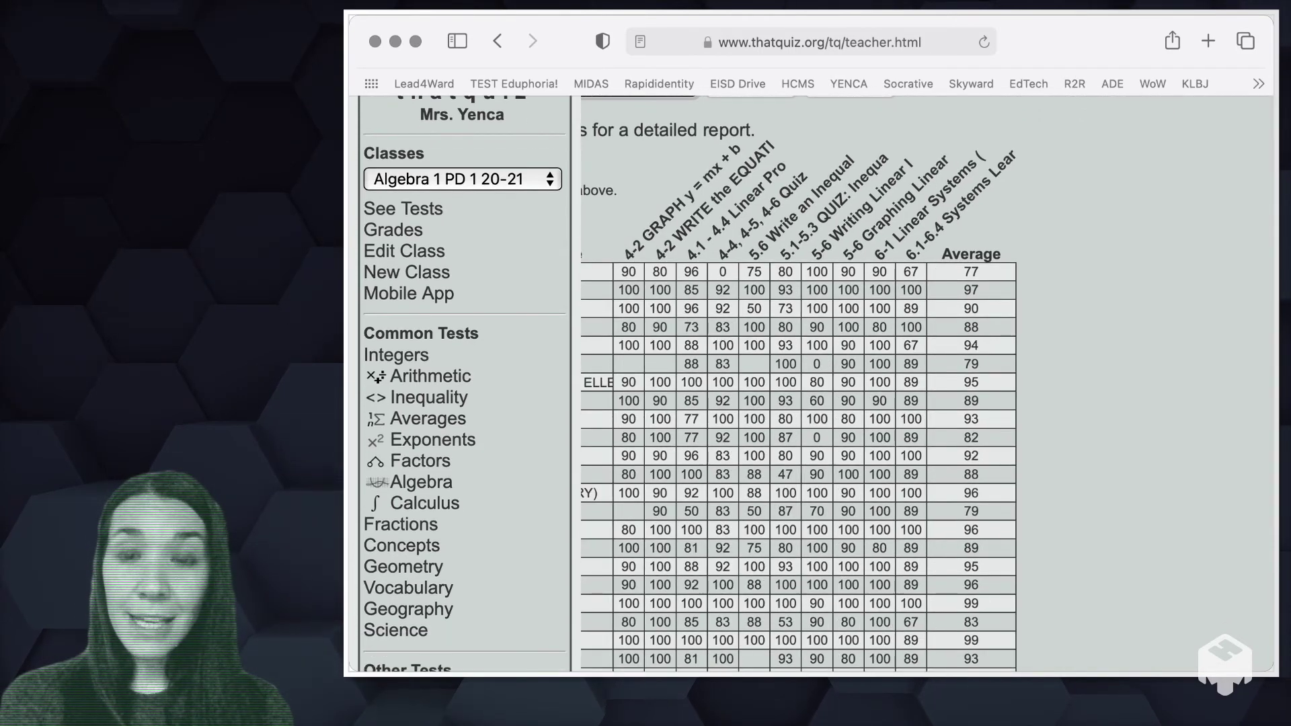
scroll(807, 383, up, 1)
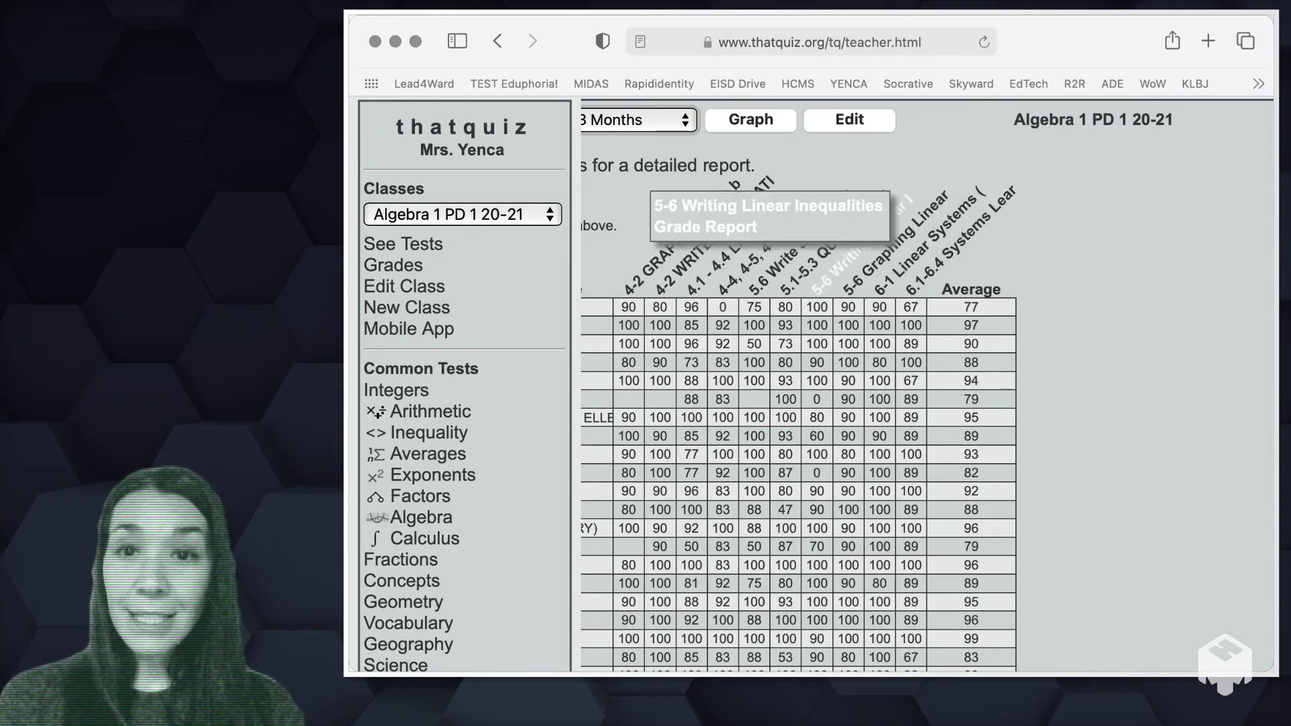